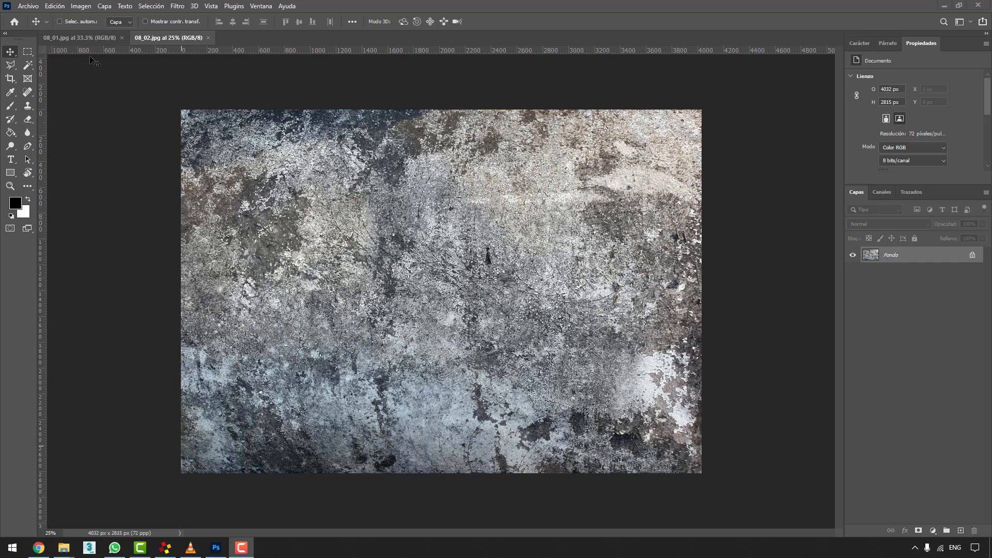
# After checking the grass and stone textures, create a 1000×1000 px Instagram Low document.
pyautogui.click(89, 39)
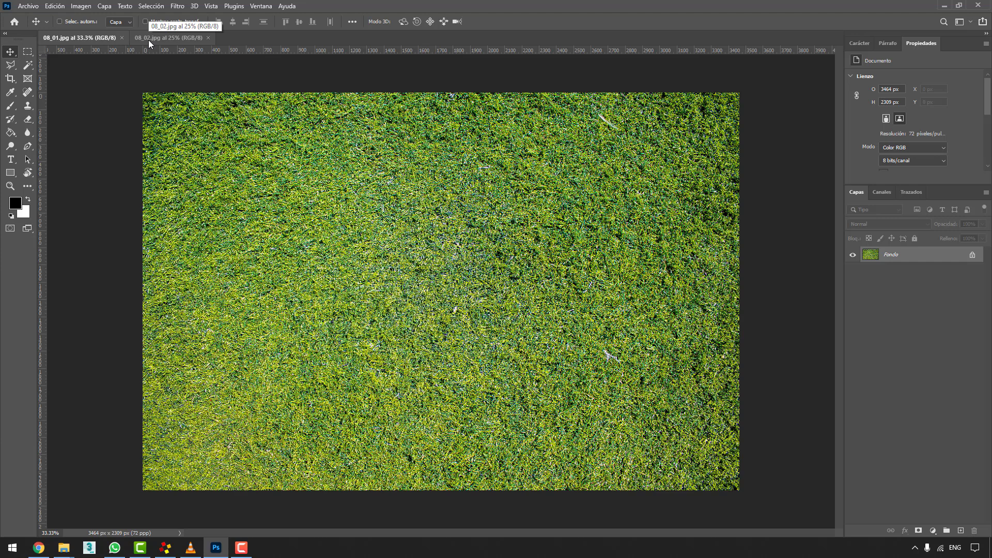
pyautogui.click(149, 39)
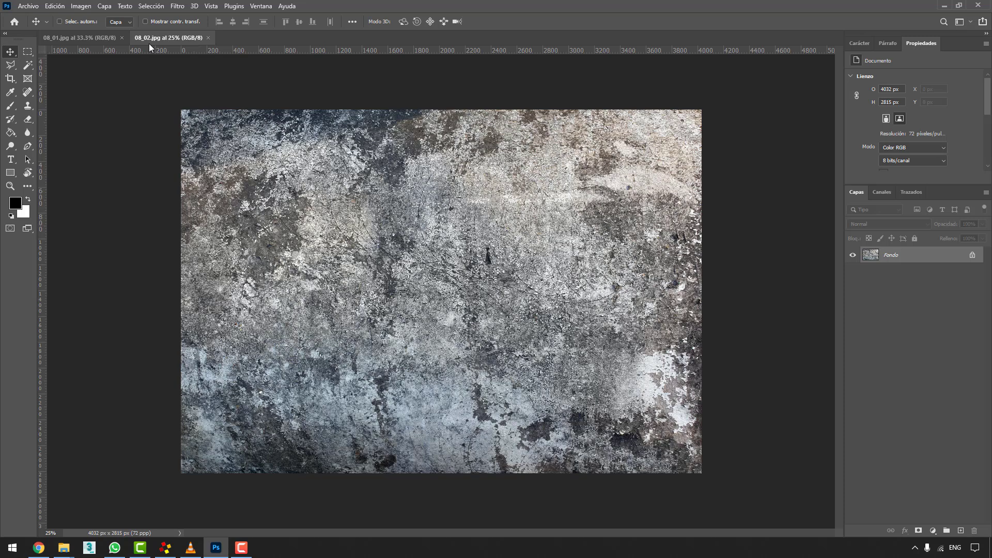
pyautogui.hotkey('ctrl', 'n')
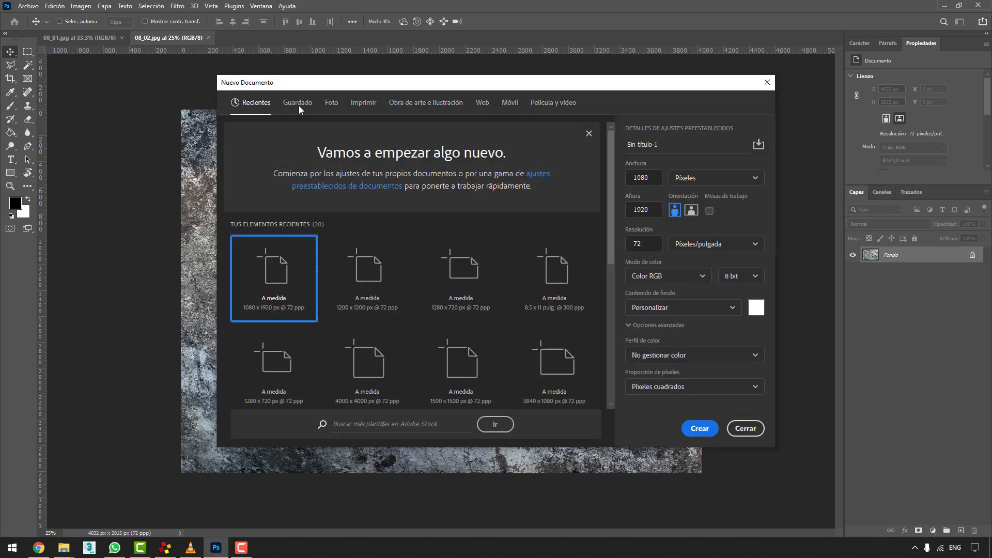
pyautogui.scroll(-2, 355, 239)
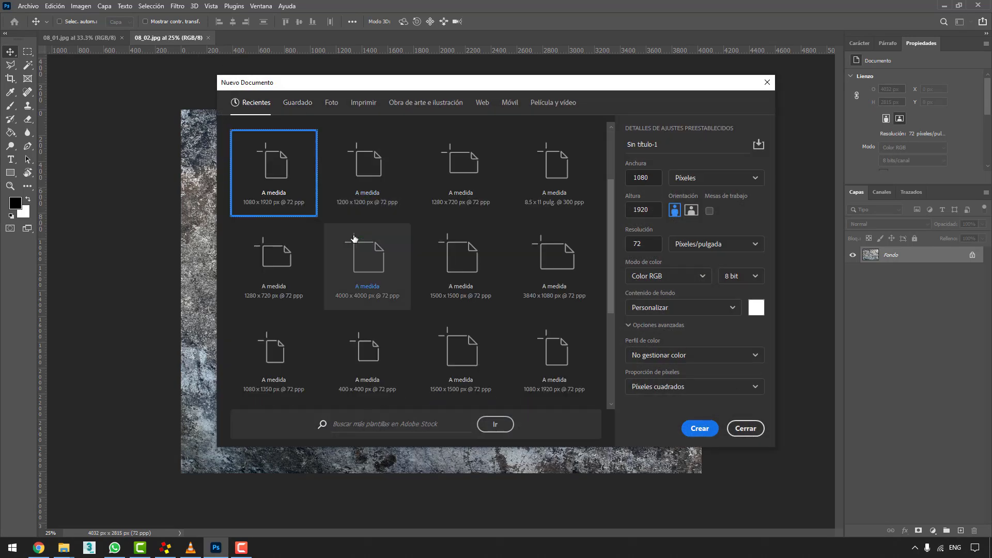
pyautogui.click(301, 103)
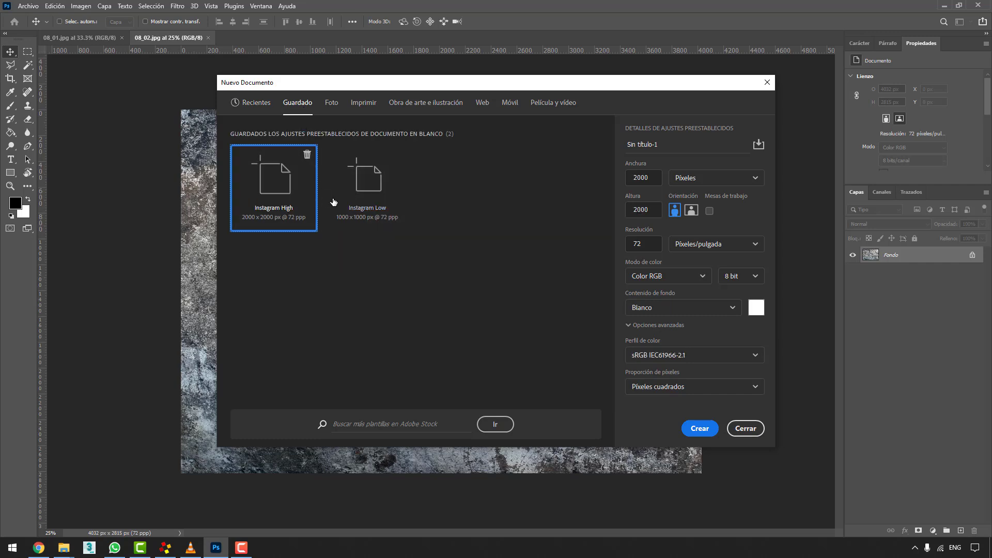
pyautogui.click(357, 194)
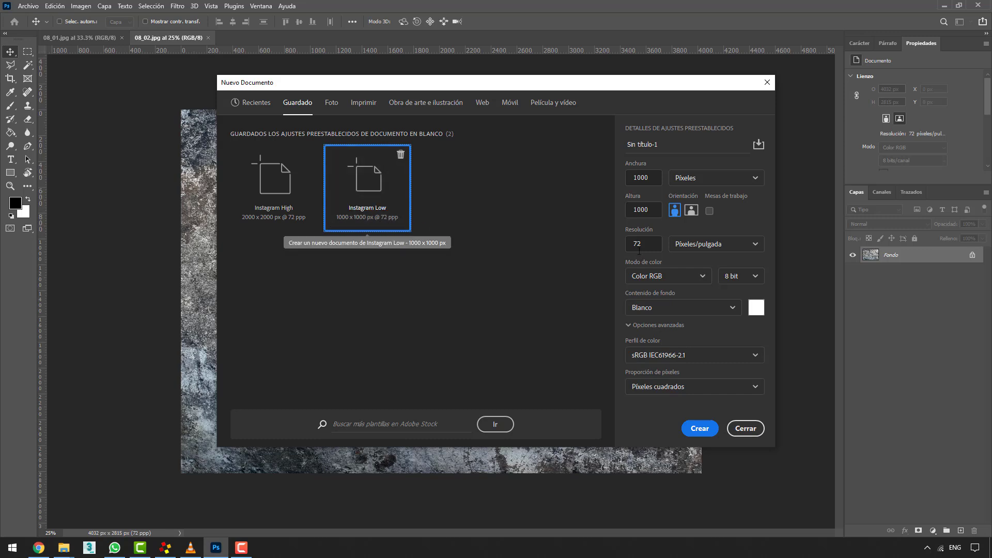
pyautogui.click(699, 431)
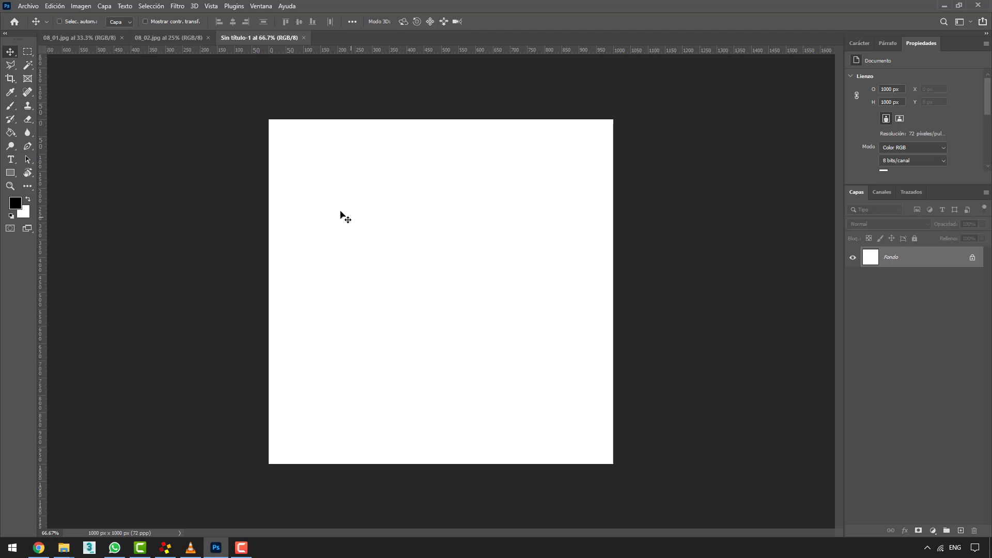
# Set the Brush to 100% opacity and about 84 px size.
pyautogui.press('b')
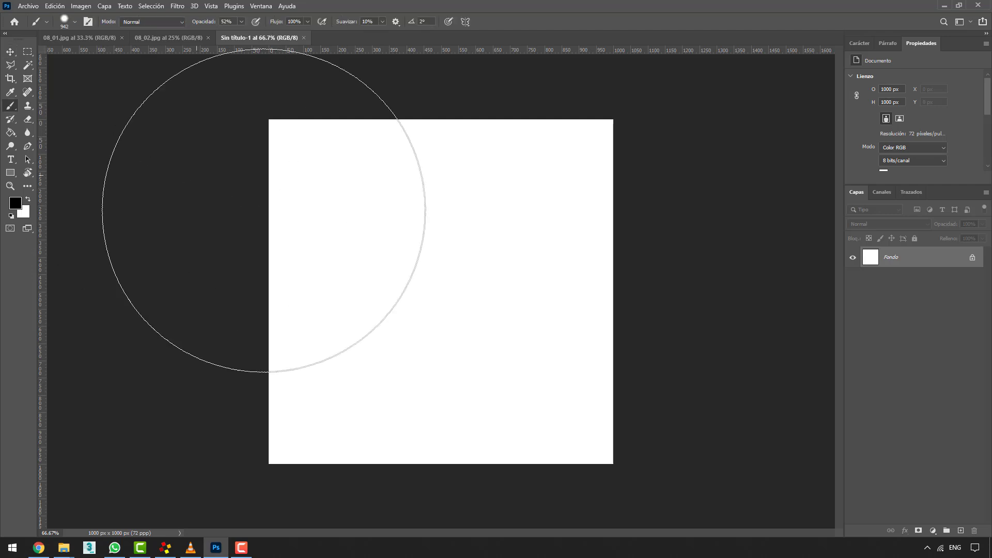
pyautogui.moveTo(401, 281); pyautogui.dragTo(253, 263)
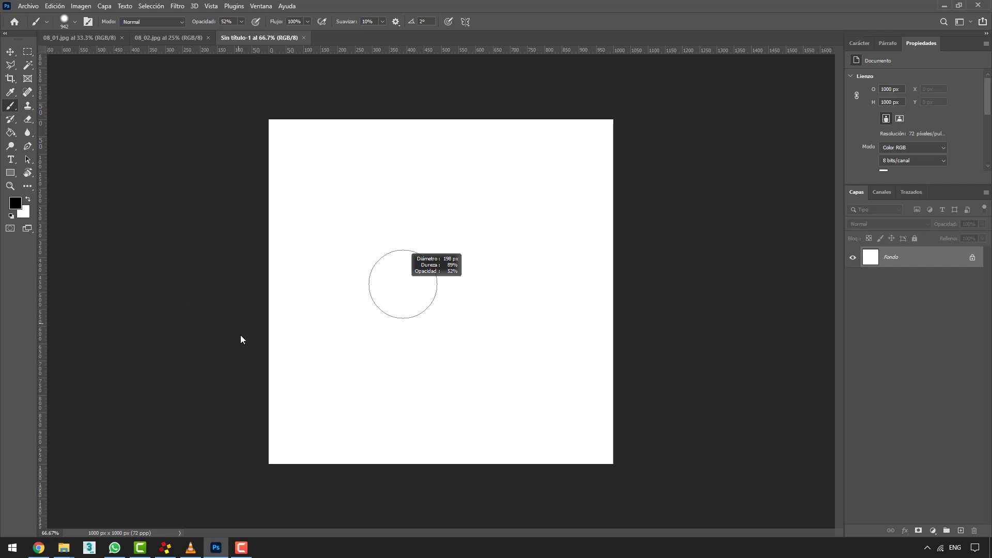
pyautogui.click(241, 22)
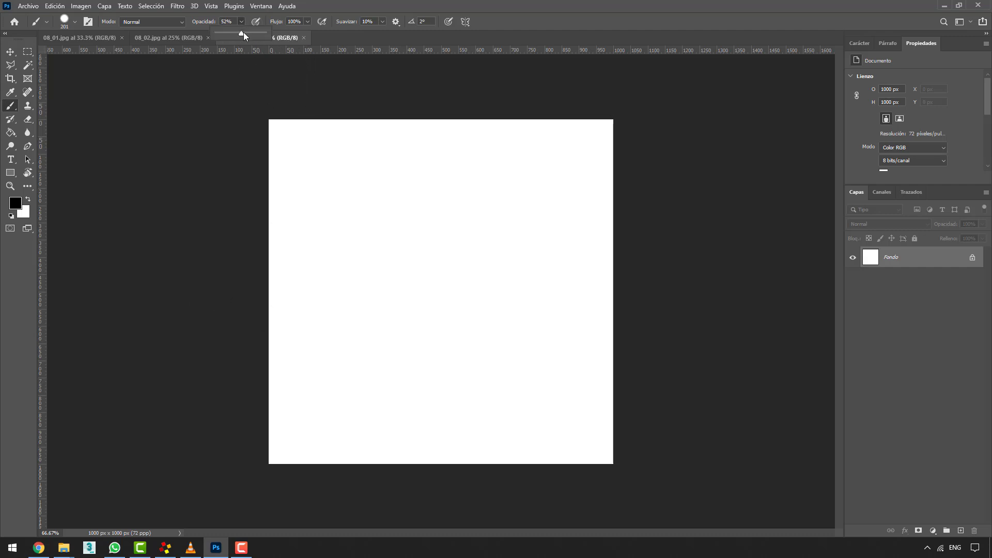
pyautogui.moveTo(245, 37); pyautogui.dragTo(267, 35)
pyautogui.moveTo(310, 332); pyautogui.dragTo(297, 328)
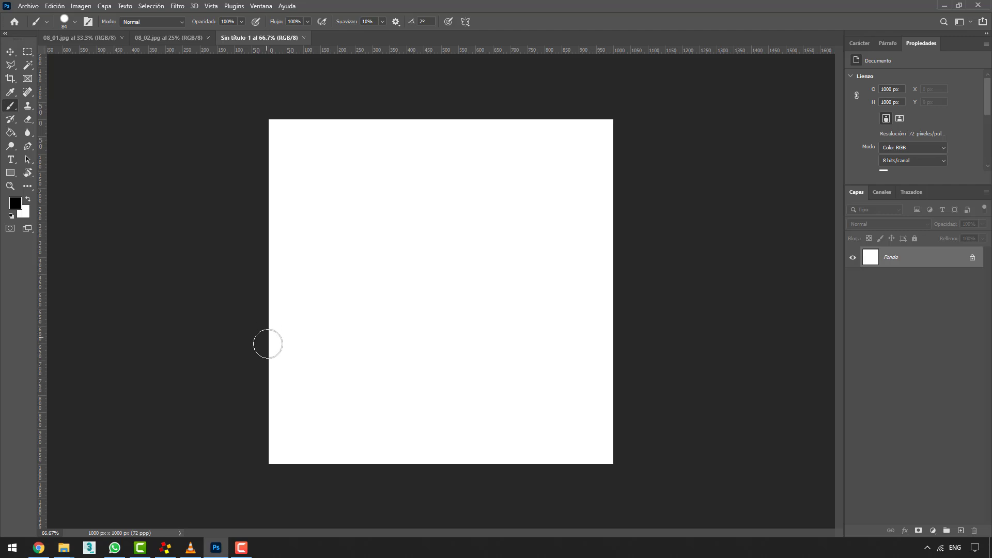
# Paint a wavy black stroke plus L and U shapes running off the top and bottom edges.
pyautogui.moveTo(268, 344)
pyautogui.mouseDown()
pyautogui.moveTo(310, 350)
pyautogui.moveTo(346, 206)
pyautogui.moveTo(403, 215)
pyautogui.moveTo(404, 328)
pyautogui.moveTo(509, 203)
pyautogui.moveTo(536, 304)
pyautogui.moveTo(583, 355)
pyautogui.moveTo(622, 367)
pyautogui.mouseUp()
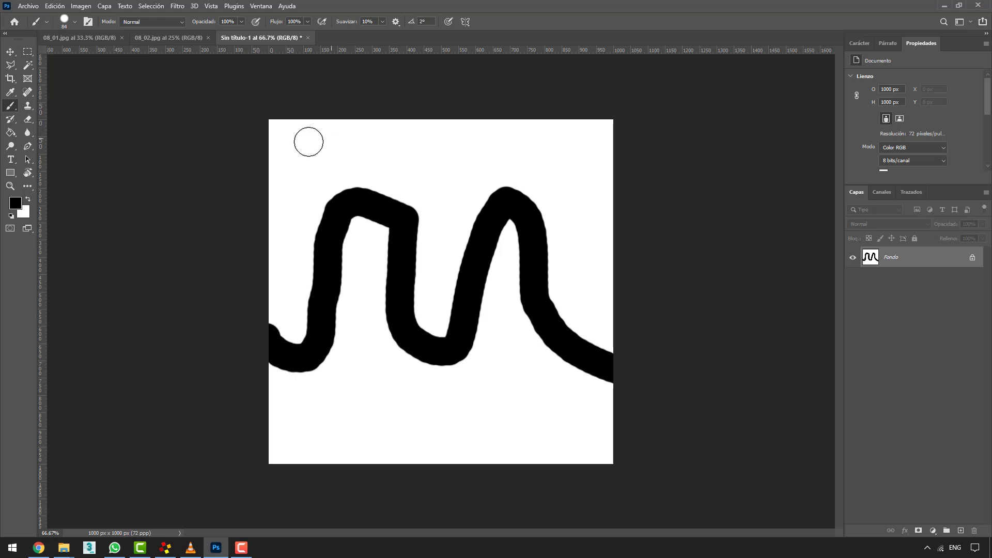
pyautogui.moveTo(312, 164); pyautogui.dragTo(312, 117)
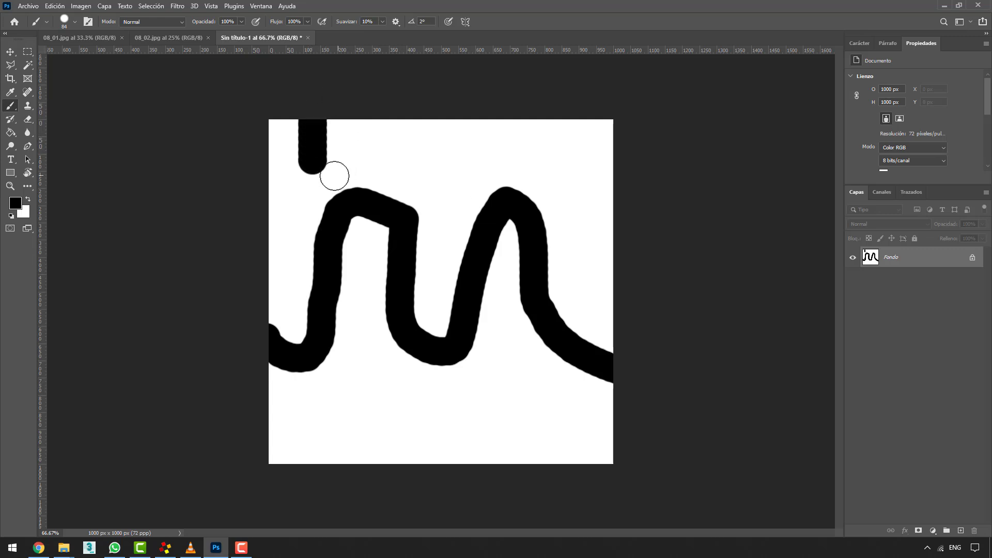
pyautogui.moveTo(314, 164)
pyautogui.mouseDown()
pyautogui.moveTo(454, 151)
pyautogui.moveTo(516, 100)
pyautogui.moveTo(583, 157)
pyautogui.moveTo(575, 112)
pyautogui.mouseUp()
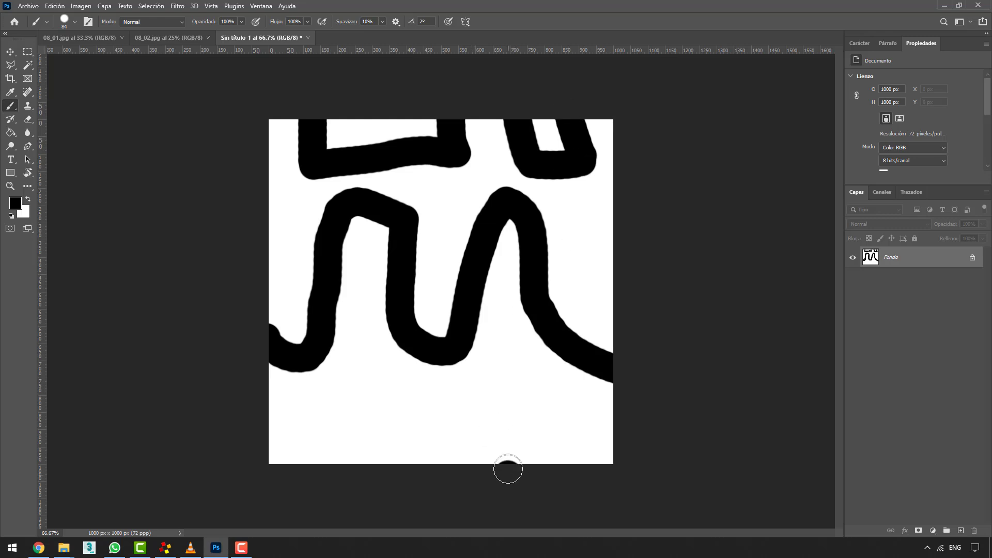
pyautogui.moveTo(507, 470)
pyautogui.mouseDown()
pyautogui.moveTo(574, 427)
pyautogui.moveTo(574, 472)
pyautogui.mouseUp()
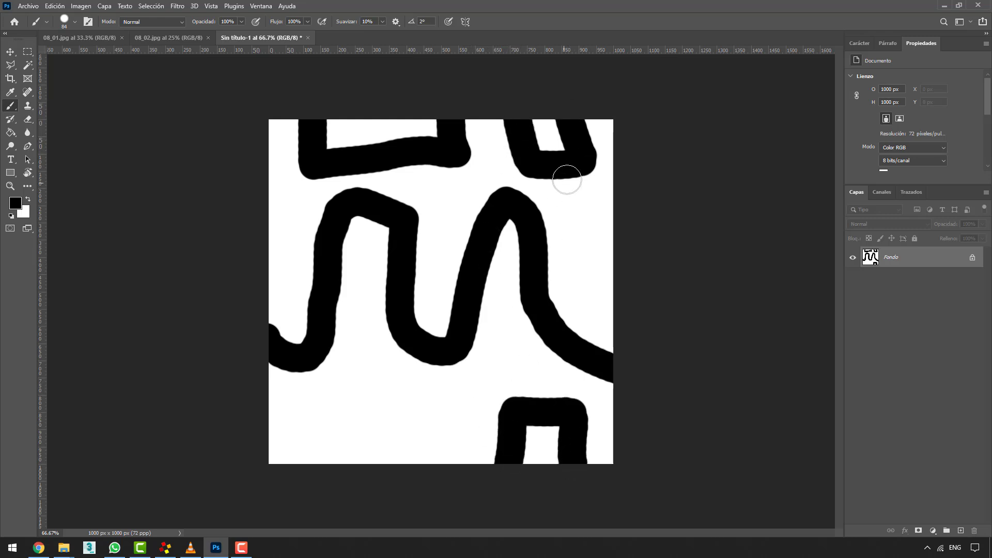
pyautogui.moveTo(436, 465)
pyautogui.mouseDown()
pyautogui.moveTo(308, 412)
pyautogui.moveTo(303, 484)
pyautogui.mouseUp()
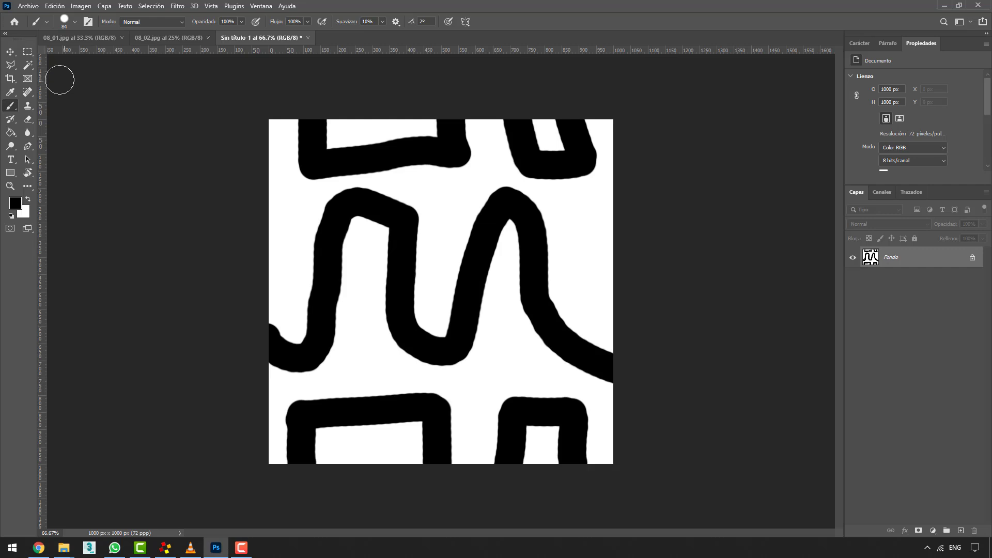
# Select the whole canvas, define it as pattern 'Demo 01', then deselect.
pyautogui.click(28, 52)
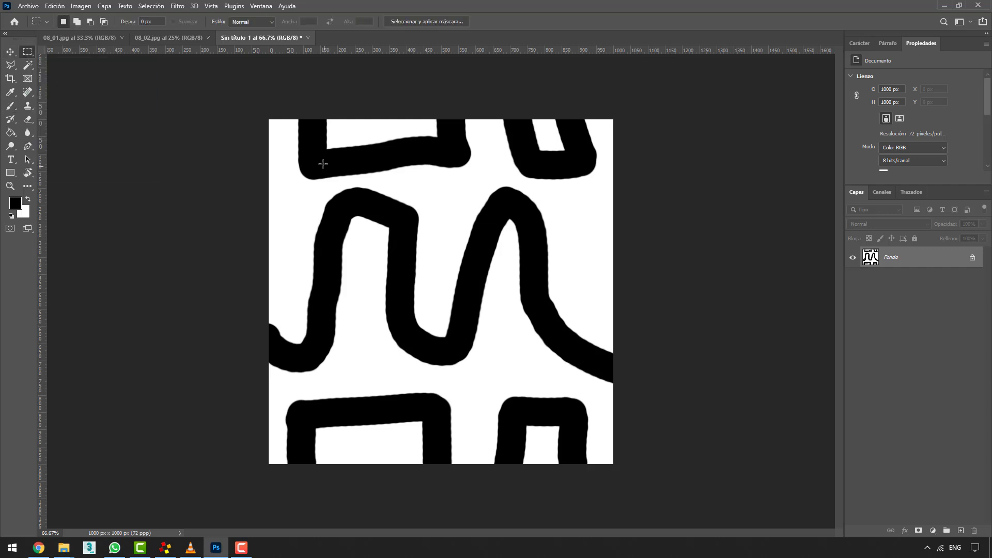
pyautogui.hotkey('ctrl', 'a')
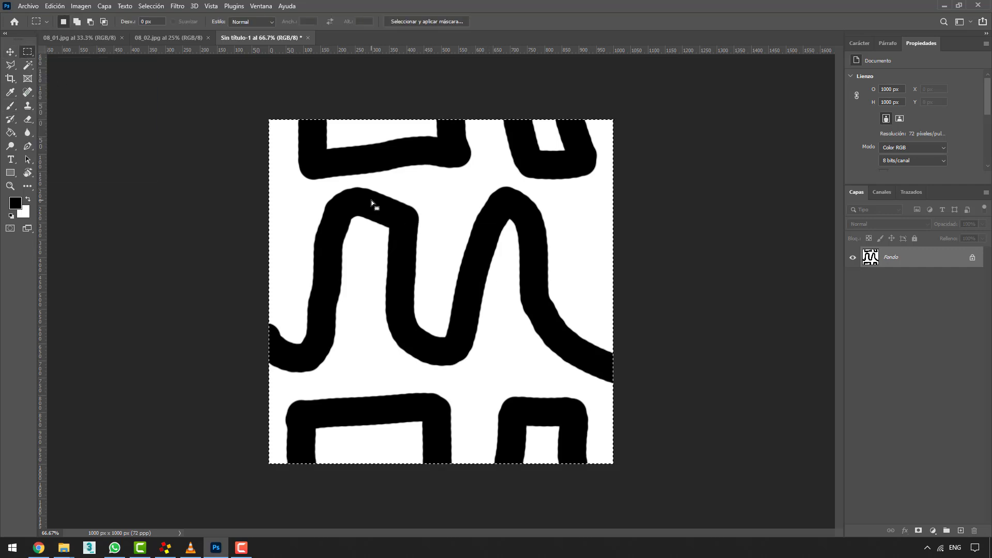
pyautogui.click(60, 9)
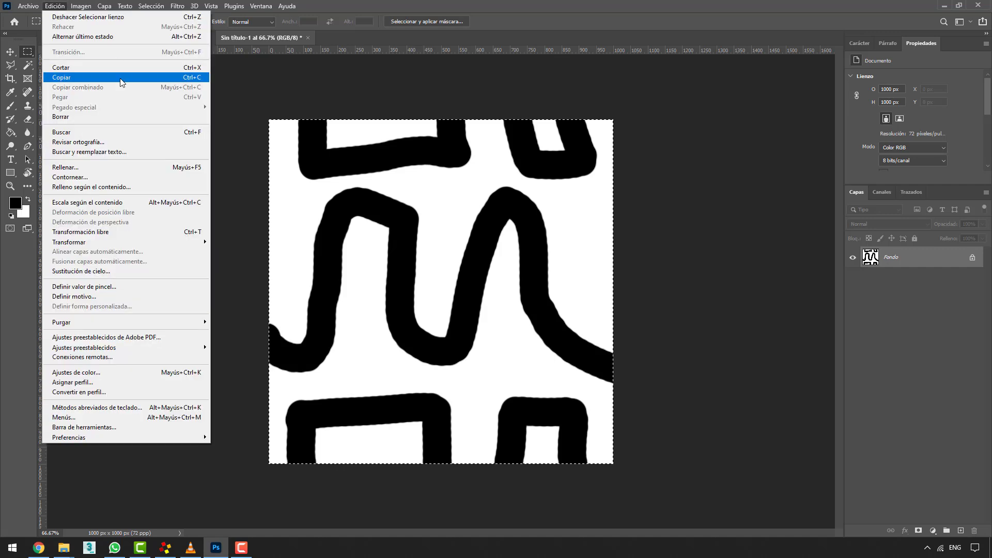
pyautogui.click(94, 297)
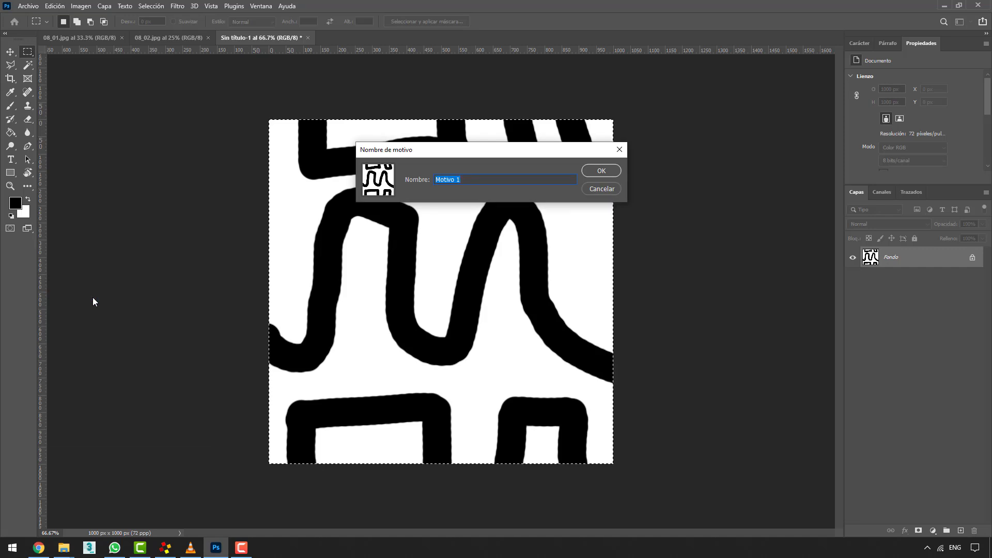
pyautogui.write('Demo 01')
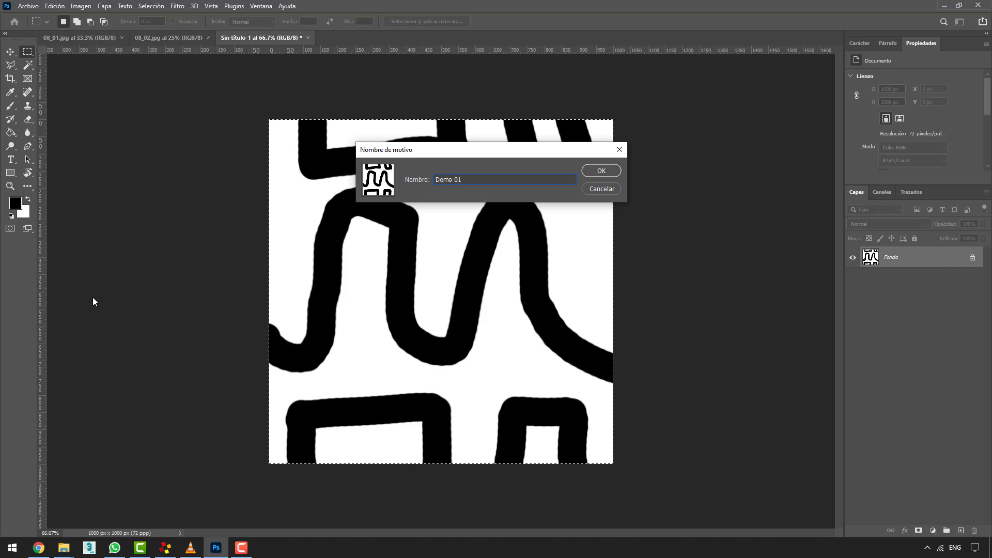
pyautogui.click(592, 173)
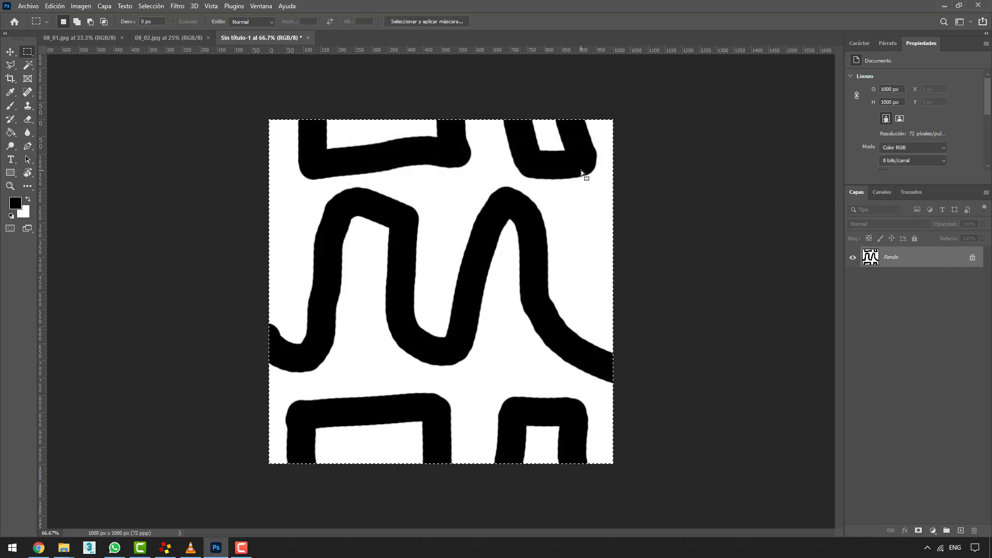
pyautogui.hotkey('ctrl', 'd')
# Add a white-filled layer with a Demo 01 Superposición de motivo scaled to 15%.
pyautogui.click(961, 530)
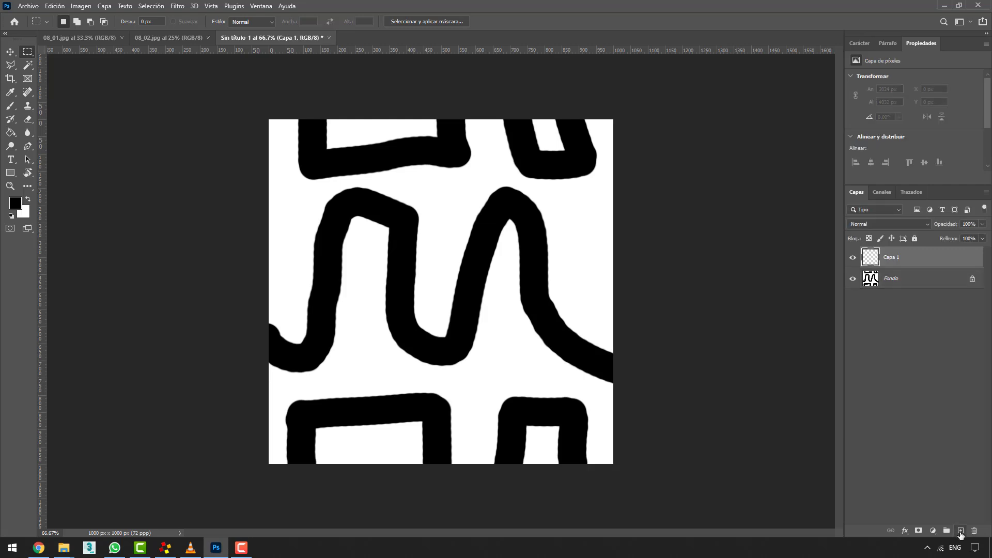
pyautogui.hotkey('ctrl', 'BackSpace')
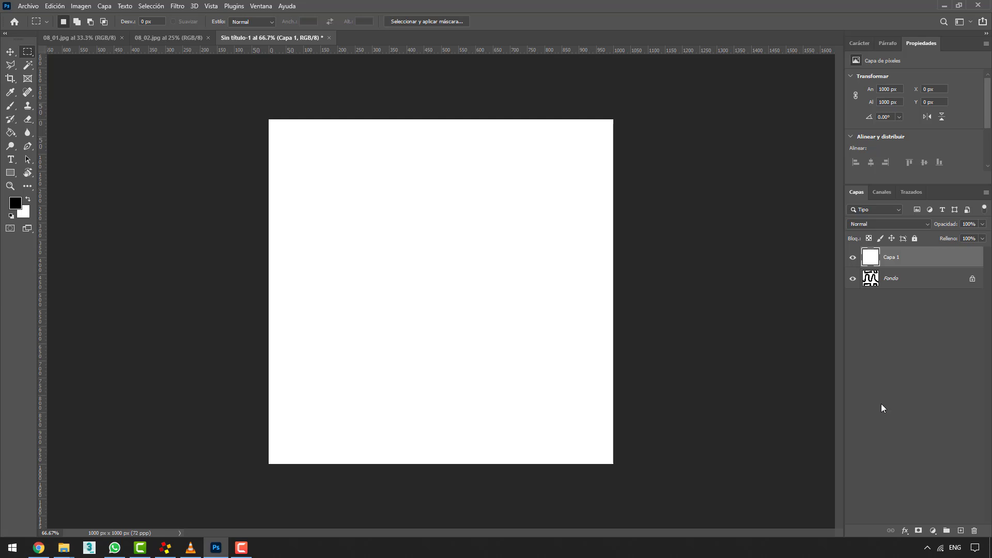
pyautogui.click(905, 532)
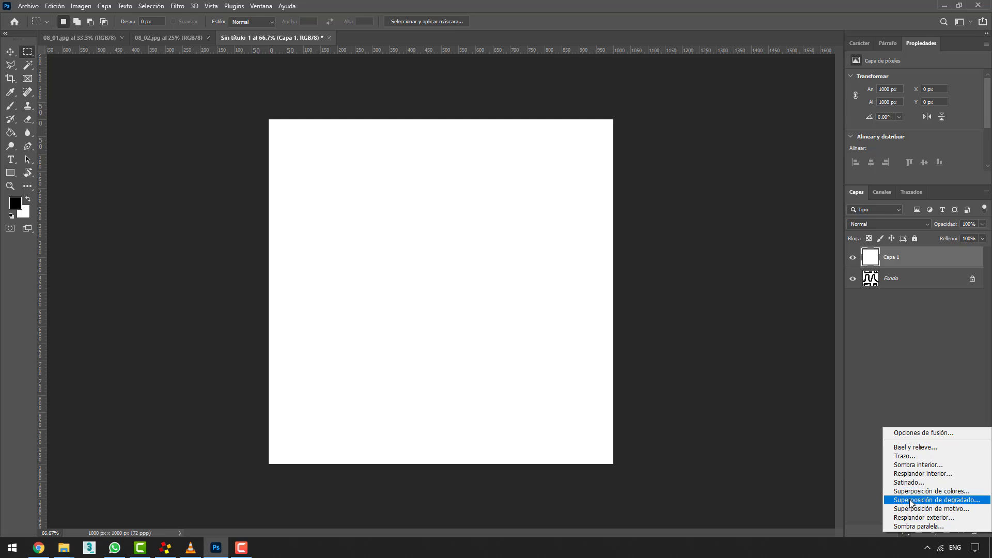
pyautogui.click(911, 508)
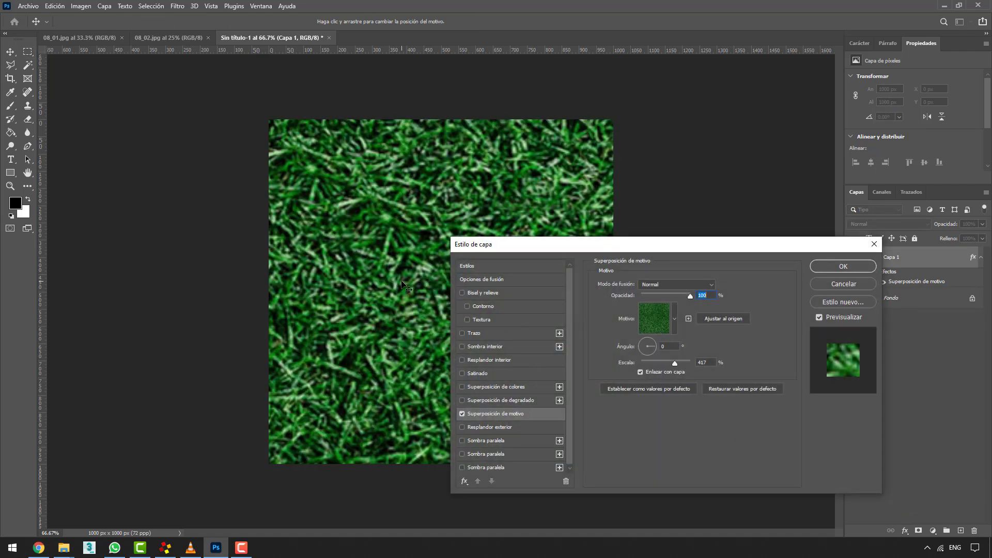
pyautogui.click(673, 319)
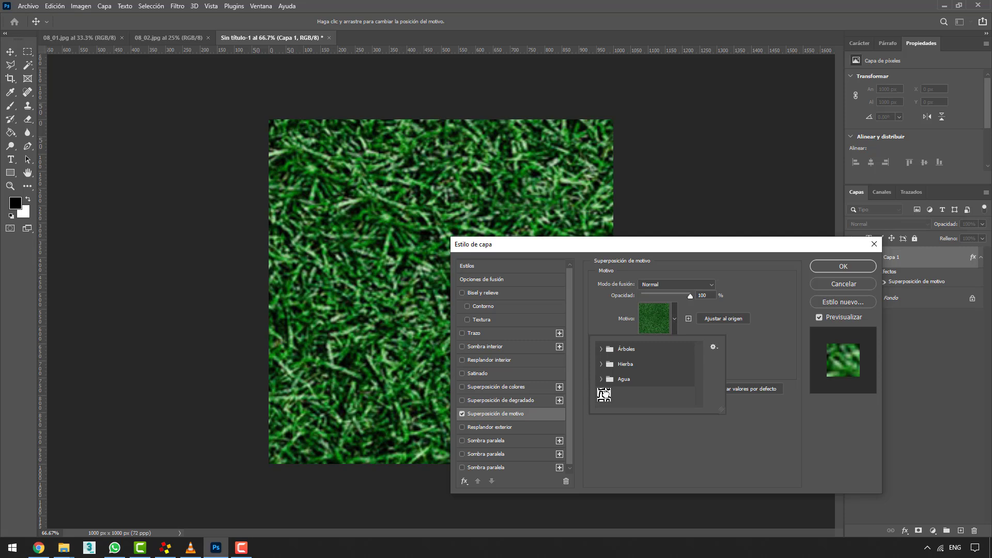
pyautogui.click(606, 396)
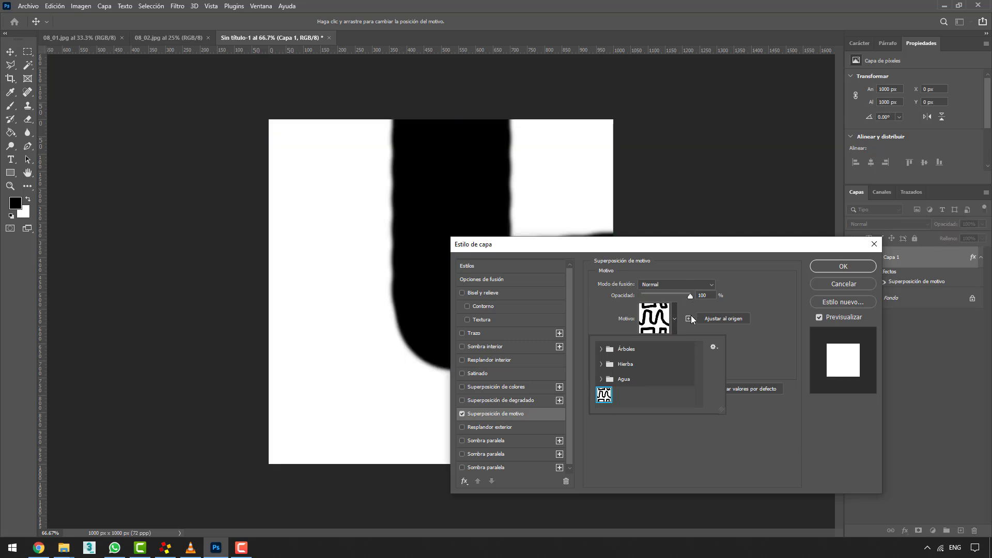
pyautogui.click(756, 295)
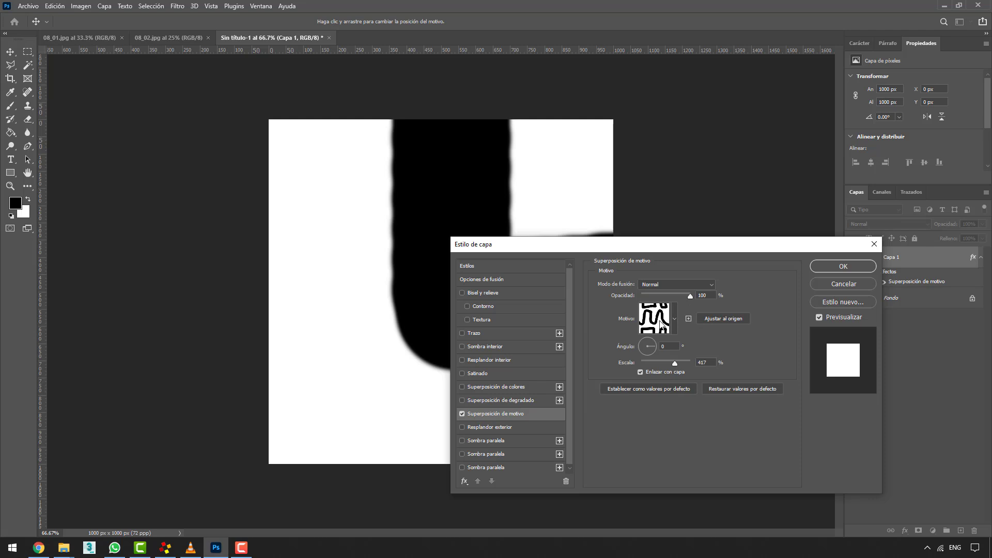
pyautogui.moveTo(675, 364); pyautogui.dragTo(645, 363)
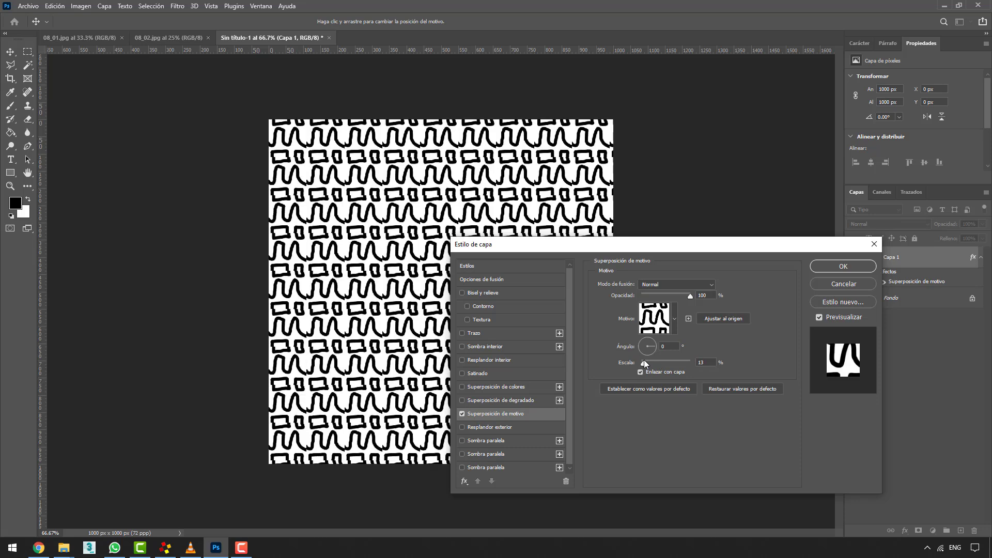
pyautogui.click(843, 266)
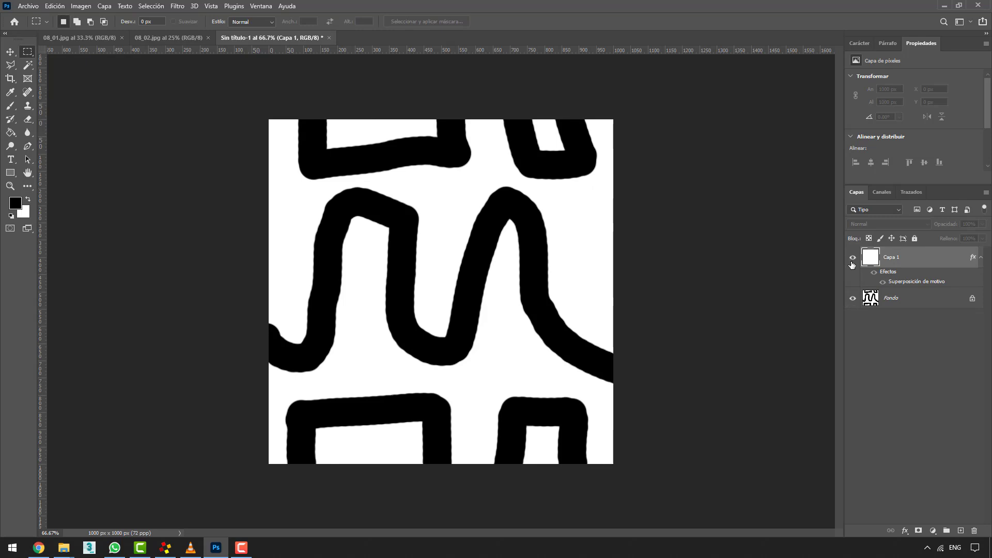
# Zoom in on the tiling, then hide Capa 1 and Fondo and add a new top layer.
pyautogui.hotkey('ctrl', '+')
pyautogui.scroll(3, 535, 267)
pyautogui.scroll(3, 536, 266)
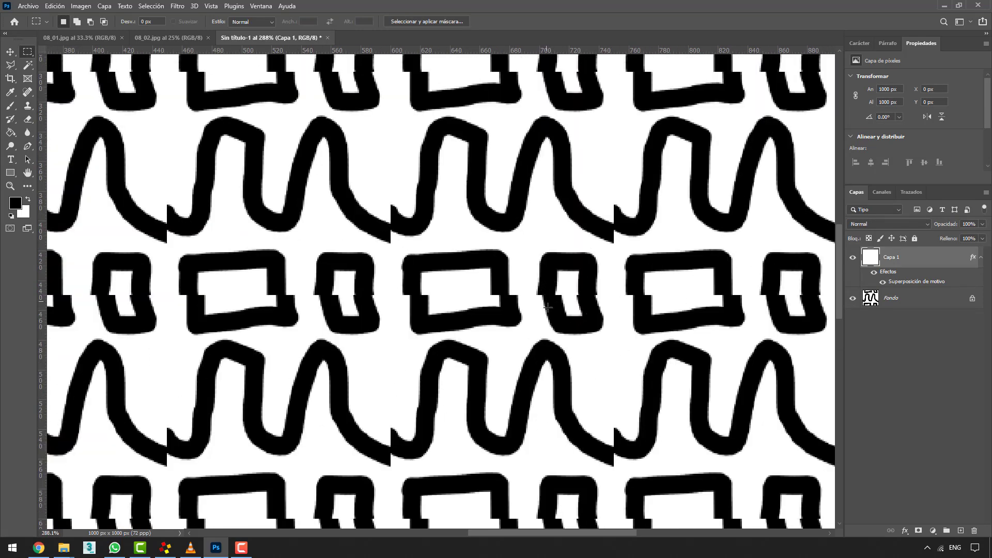
pyautogui.scroll(-1, 519, 249)
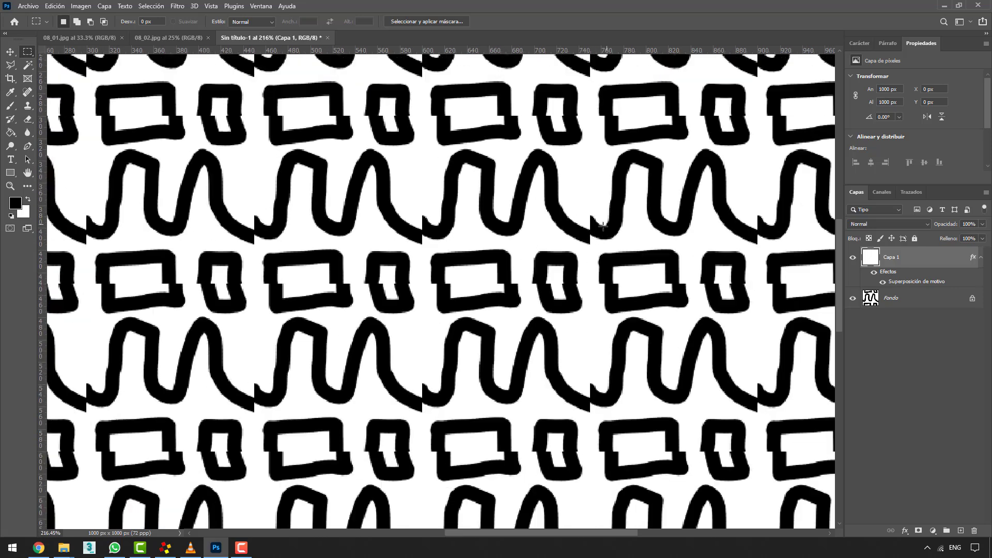
pyautogui.scroll(-2, 548, 207)
pyautogui.scroll(-2, 549, 207)
pyautogui.scroll(-2, 549, 207)
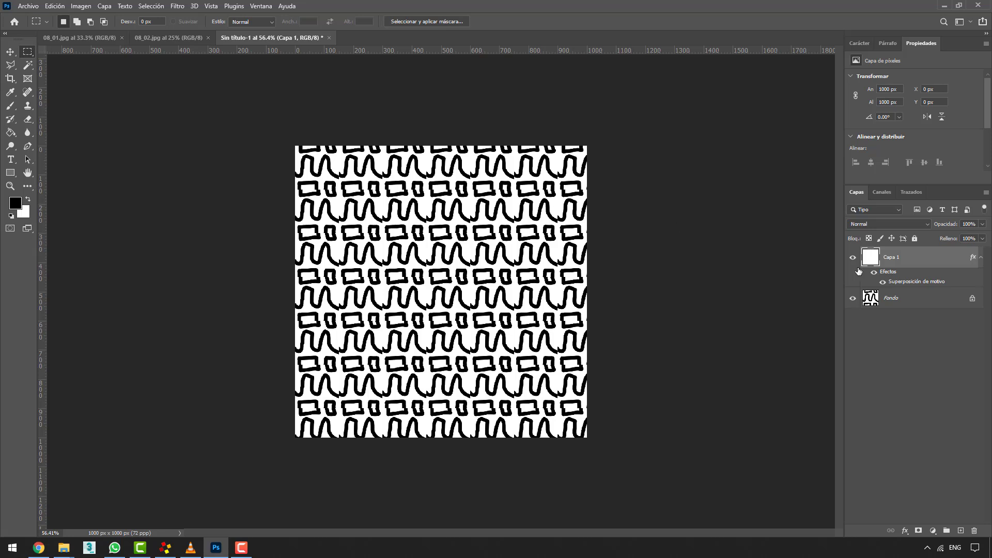
pyautogui.click(853, 257)
pyautogui.click(852, 298)
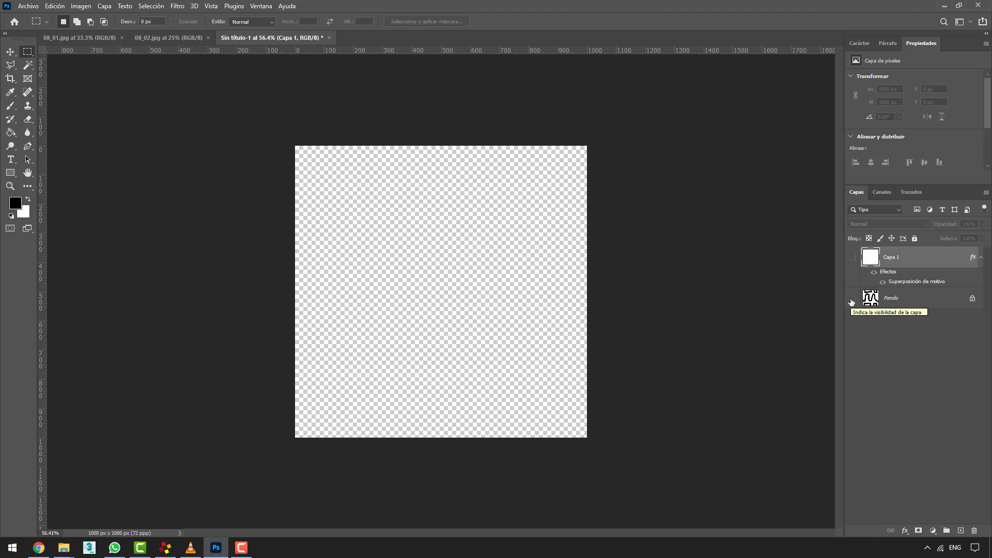
pyautogui.click(961, 531)
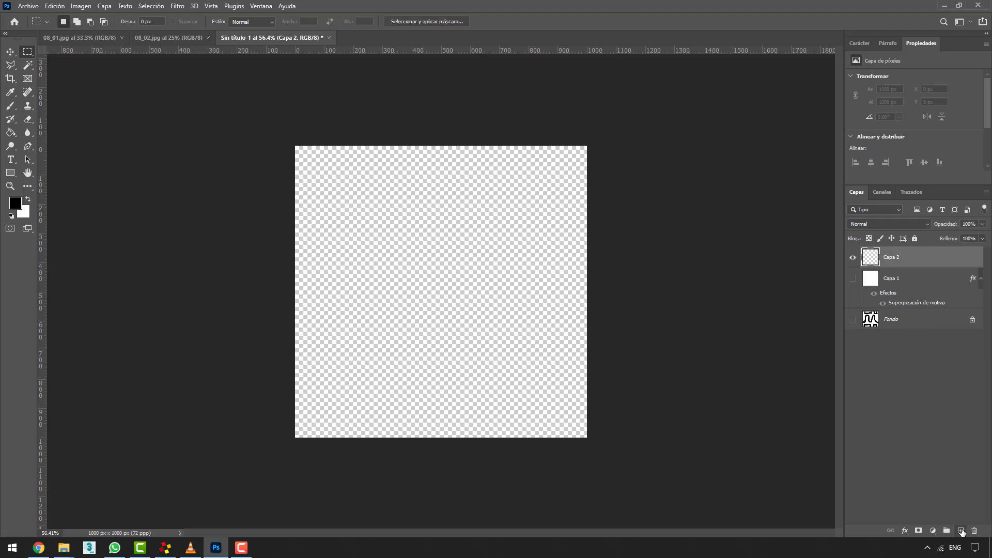
# Fill Capa 2 with white and switch to the Move tool.
pyautogui.hotkey('ctrl', 'BackSpace')
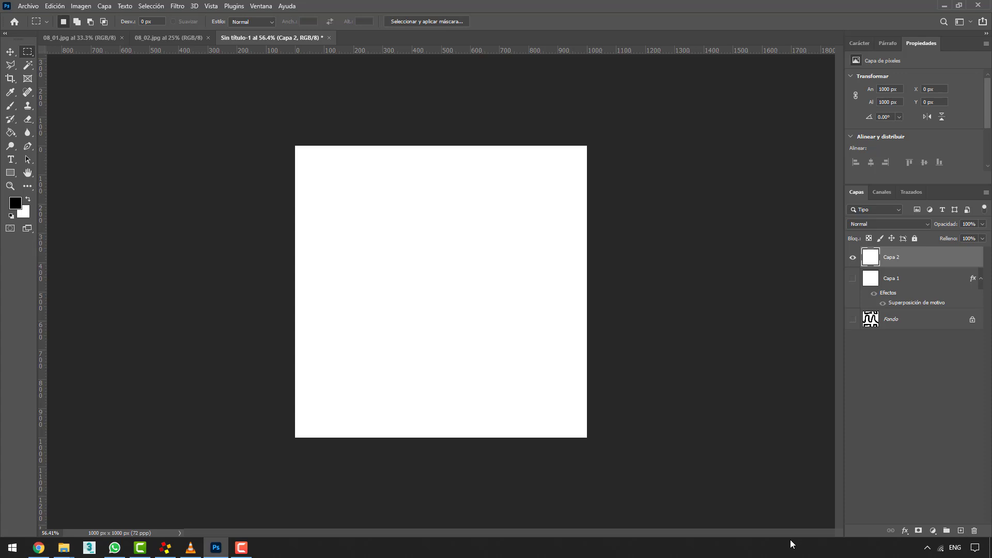
pyautogui.press('v')
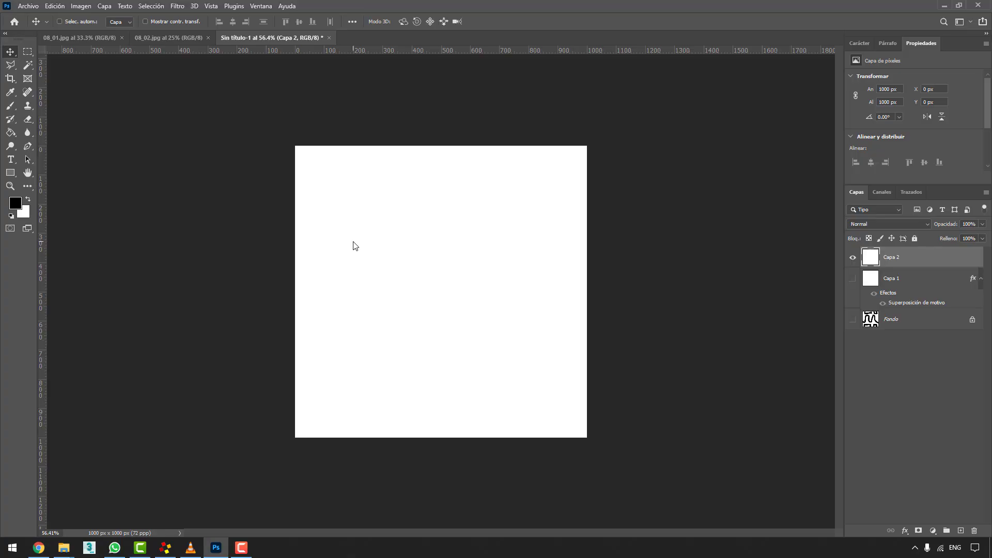
pyautogui.click(212, 6)
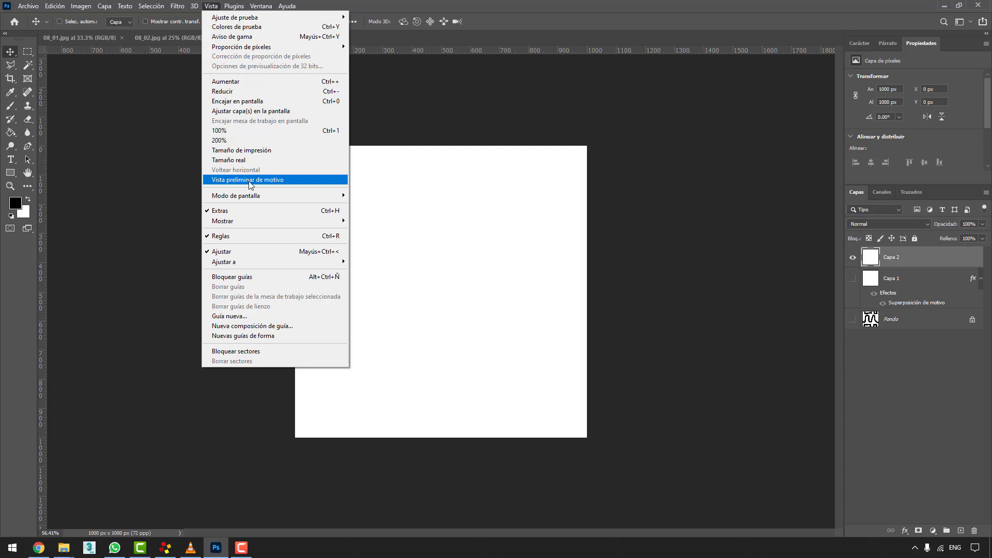
# Enable Vista preliminar de motivo, accepting the OpenGL and smart objects notices.
pyautogui.click(249, 181)
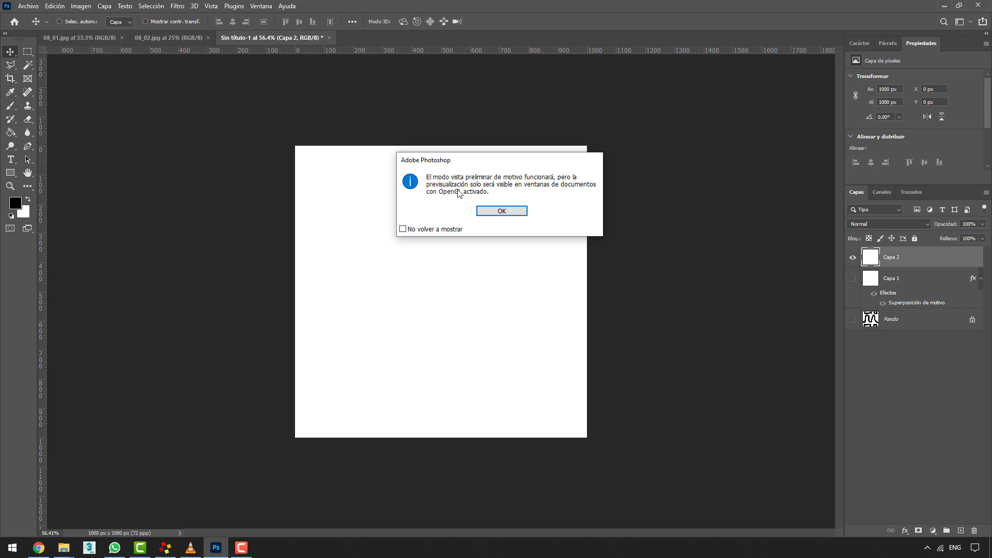
pyautogui.click(497, 211)
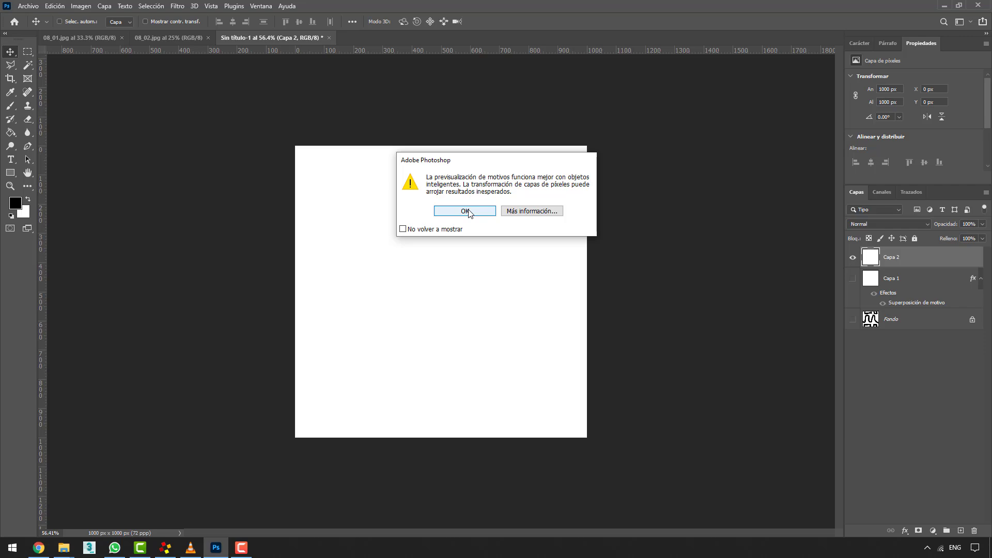
pyautogui.click(469, 213)
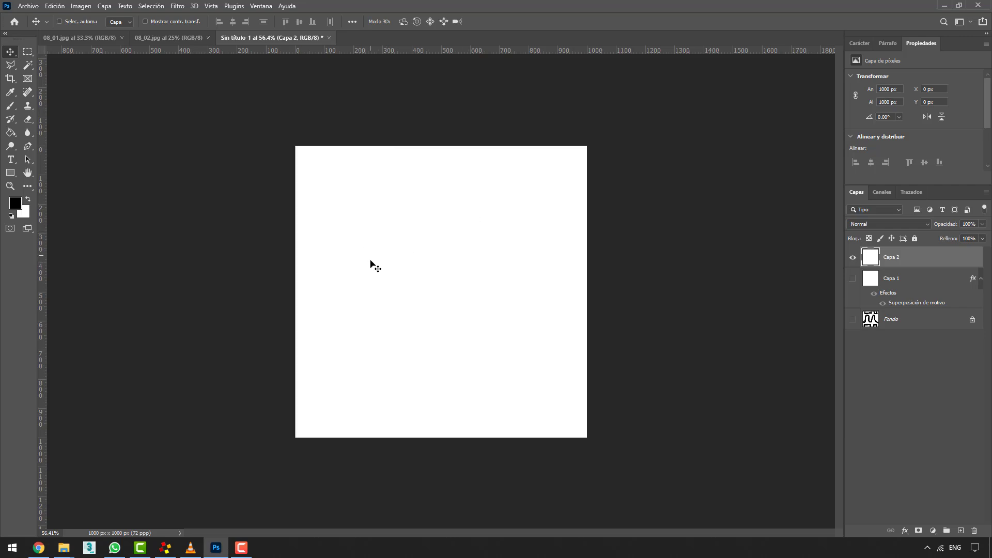
pyautogui.press('b')
pyautogui.moveTo(308, 270)
pyautogui.mouseDown()
pyautogui.moveTo(614, 316)
pyautogui.moveTo(571, 387)
pyautogui.moveTo(693, 403)
pyautogui.moveTo(685, 519)
pyautogui.moveTo(731, 506)
pyautogui.moveTo(780, 399)
pyautogui.moveTo(816, 358)
pyautogui.moveTo(842, 425)
pyautogui.moveTo(700, 487)
pyautogui.moveTo(584, 480)
pyautogui.moveTo(467, 496)
pyautogui.moveTo(467, 512)
pyautogui.moveTo(610, 538)
pyautogui.moveTo(690, 530)
pyautogui.moveTo(650, 553)
pyautogui.mouseUp()
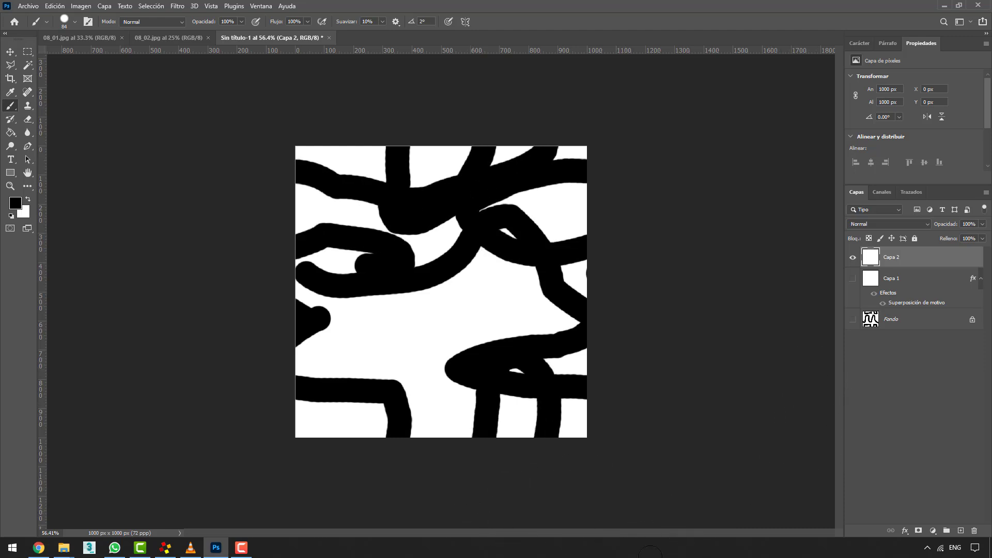
pyautogui.hotkey('ctrl', 'z')
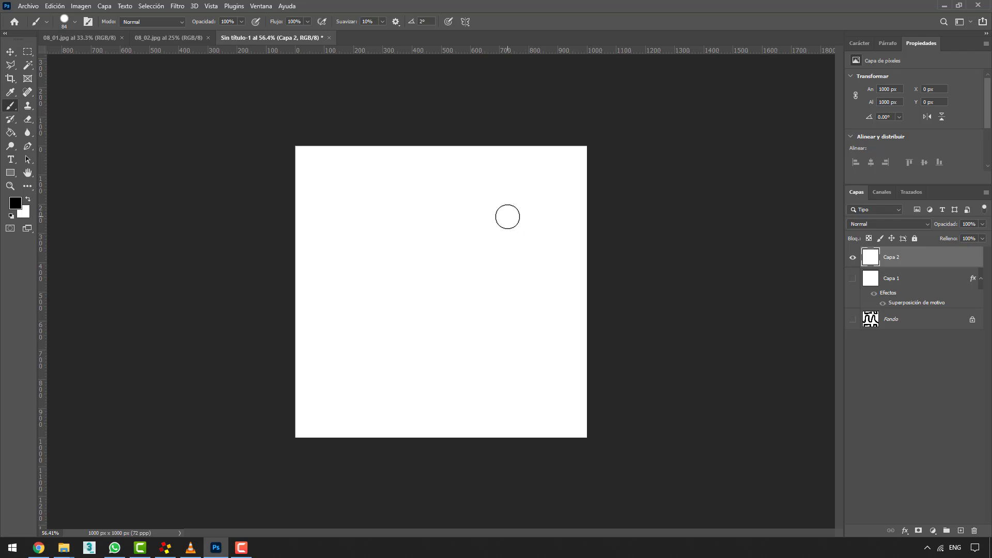
pyautogui.press('v')
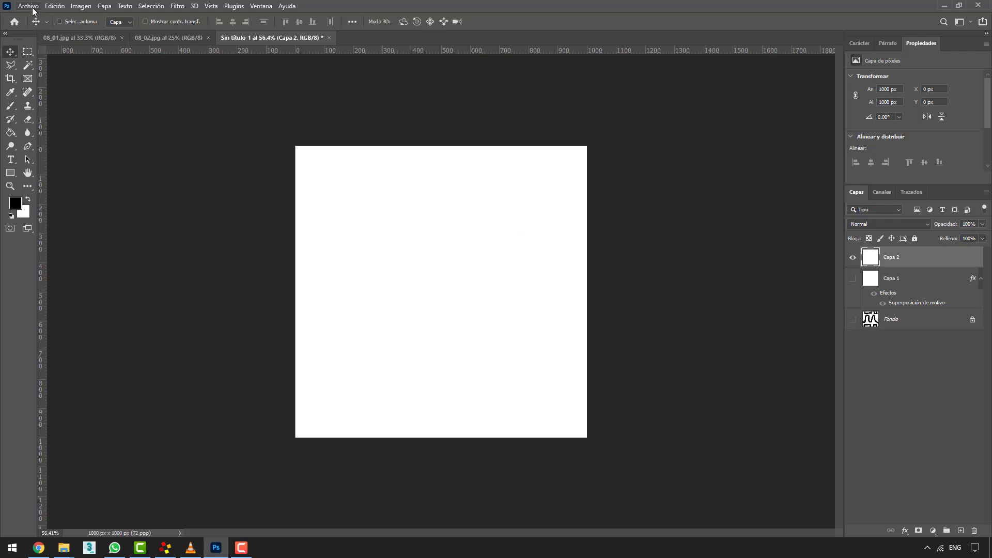
# Check Usar procesador gráfico under Rendimiento preferences and confirm the advanced settings.
pyautogui.click(51, 7)
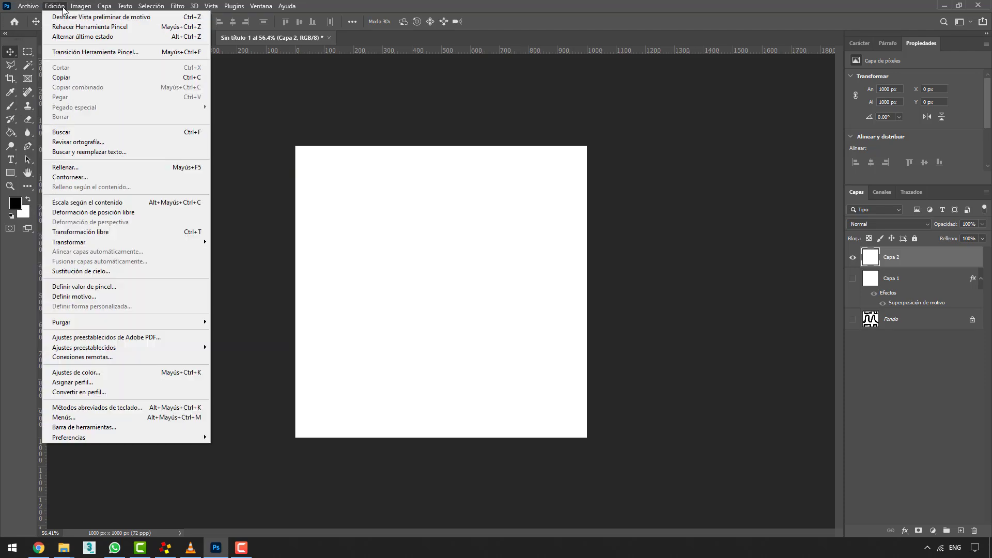
pyautogui.moveTo(69, 437)
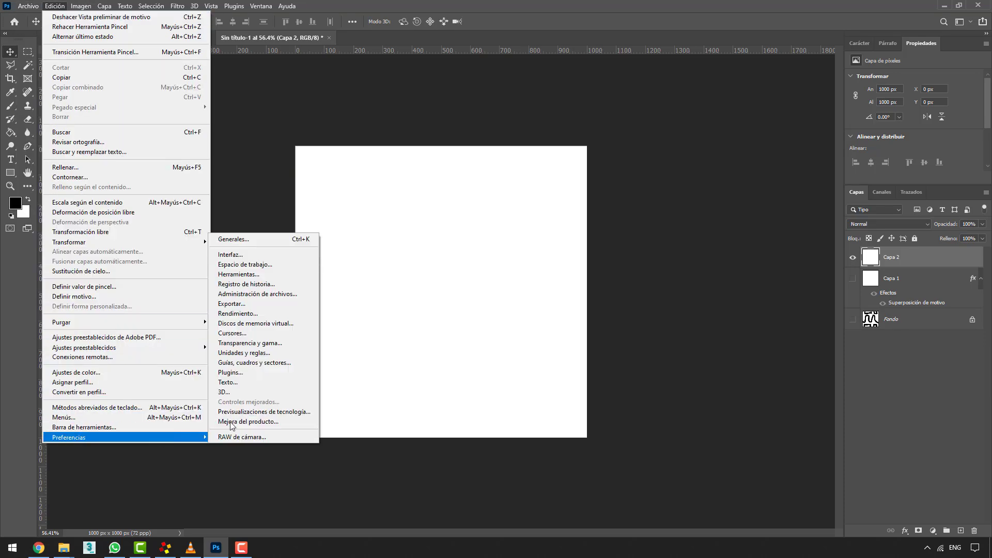
pyautogui.click(272, 240)
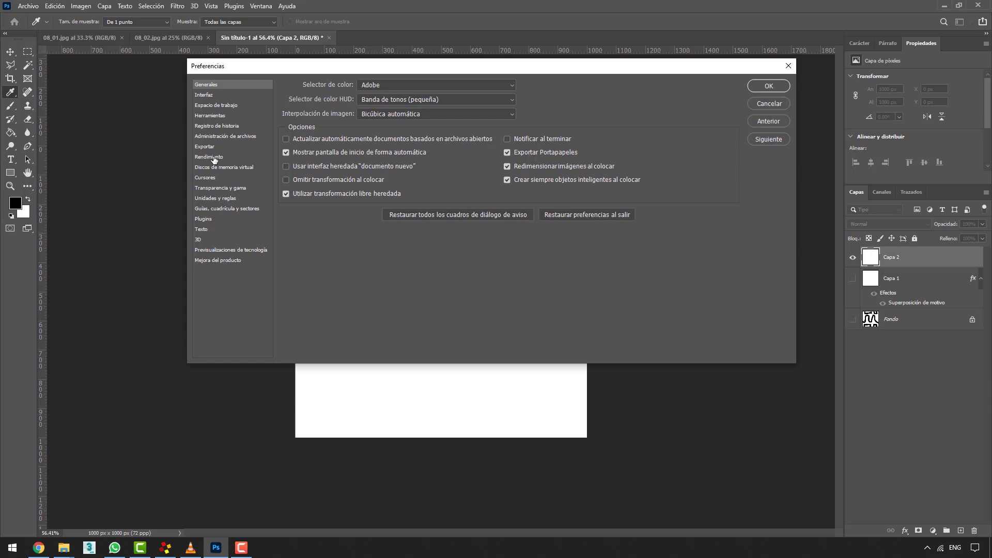
pyautogui.click(214, 158)
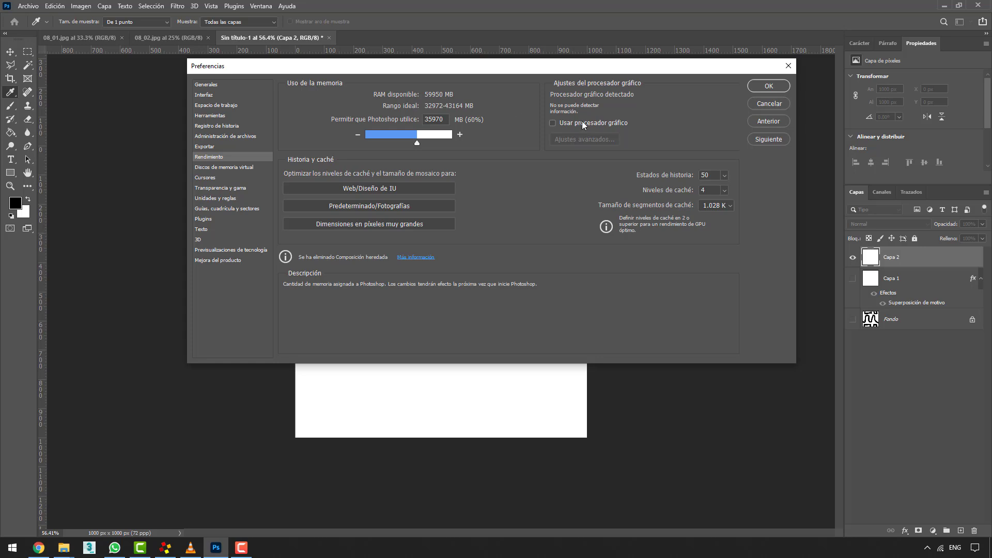
pyautogui.moveTo(590, 122)
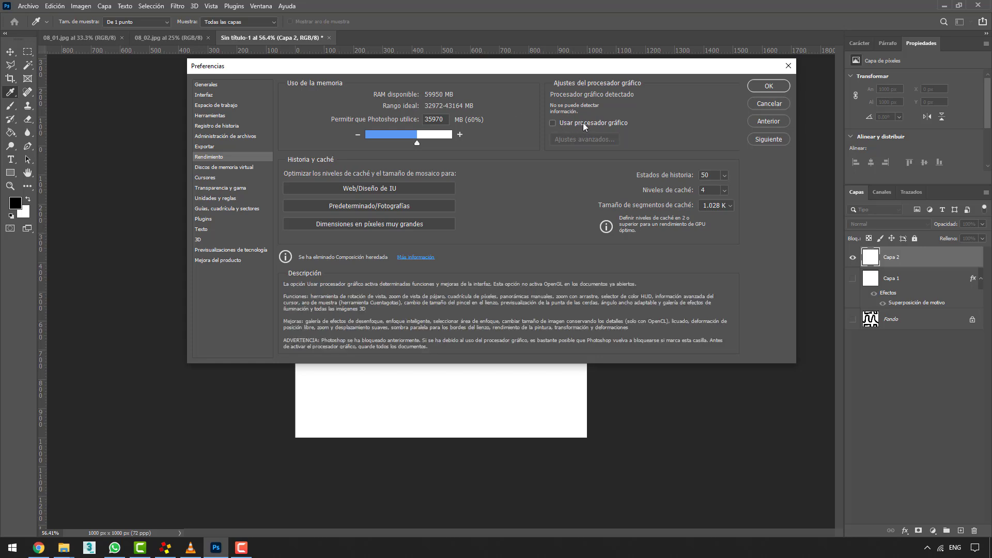
pyautogui.click(584, 124)
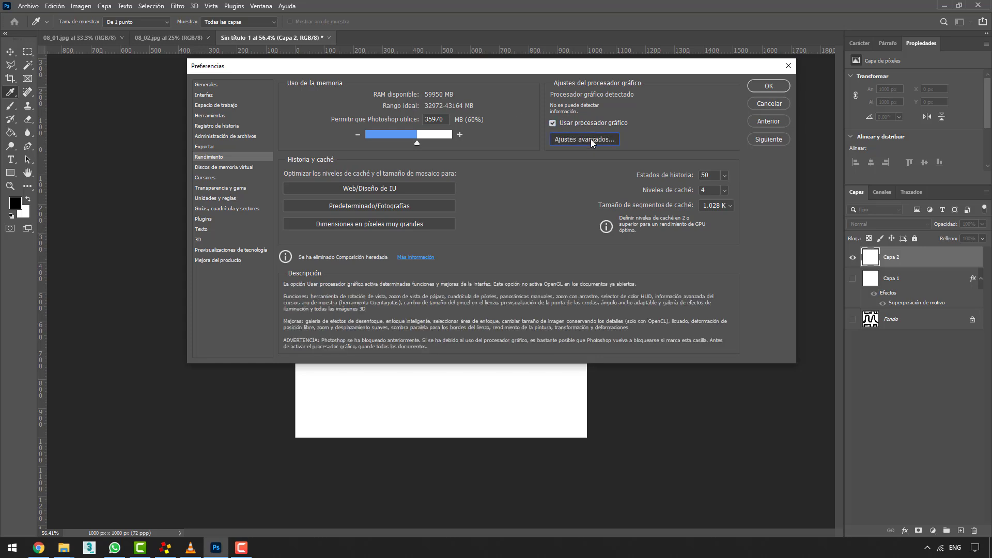
pyautogui.click(592, 140)
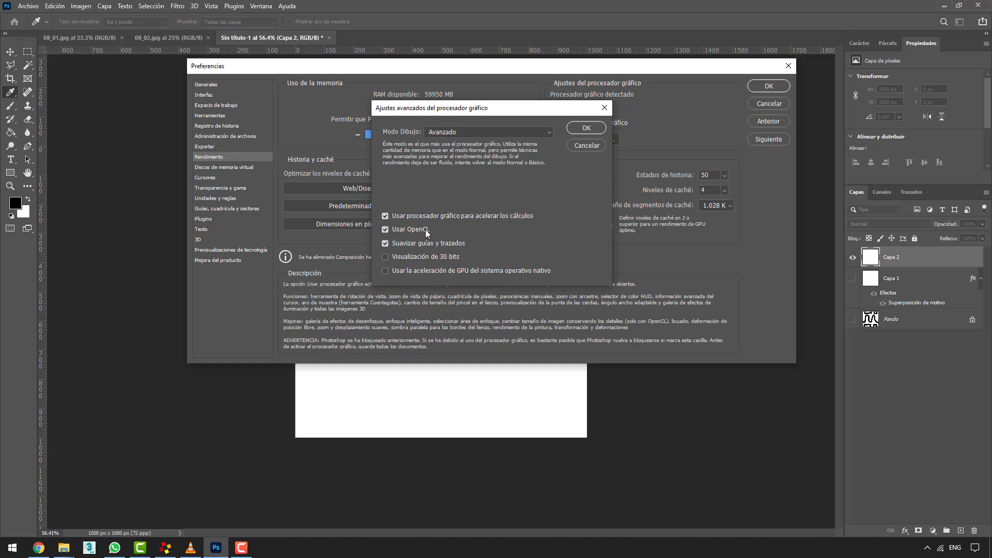
pyautogui.click(582, 130)
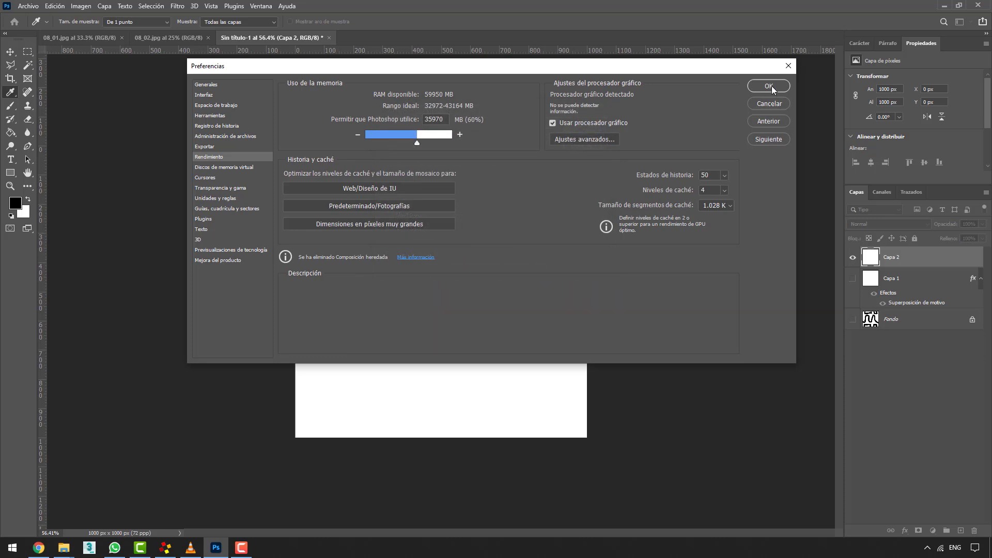
pyautogui.click(771, 86)
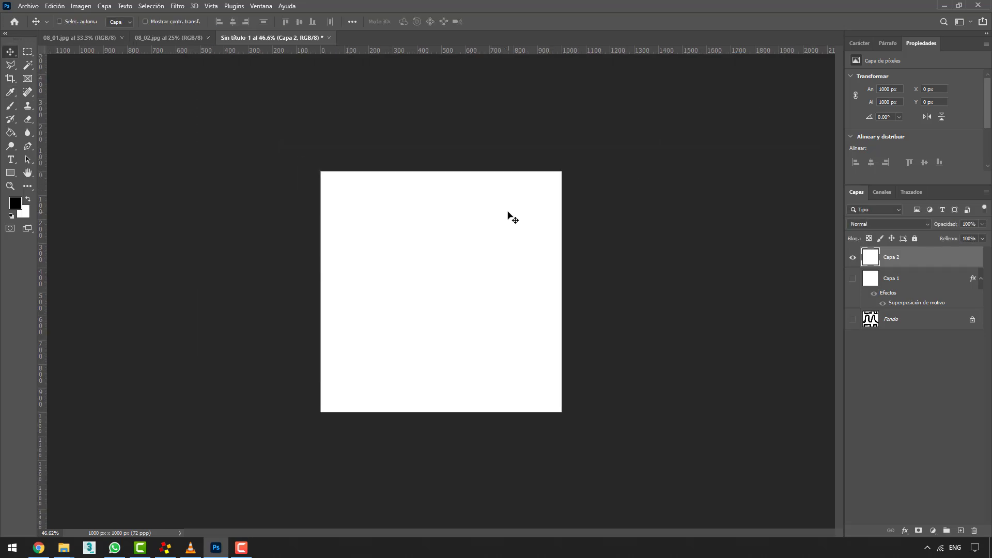
# Turn Vista preliminar de motivo off and back on, dismissing the OpenGL and smart objects notices.
pyautogui.click(211, 8)
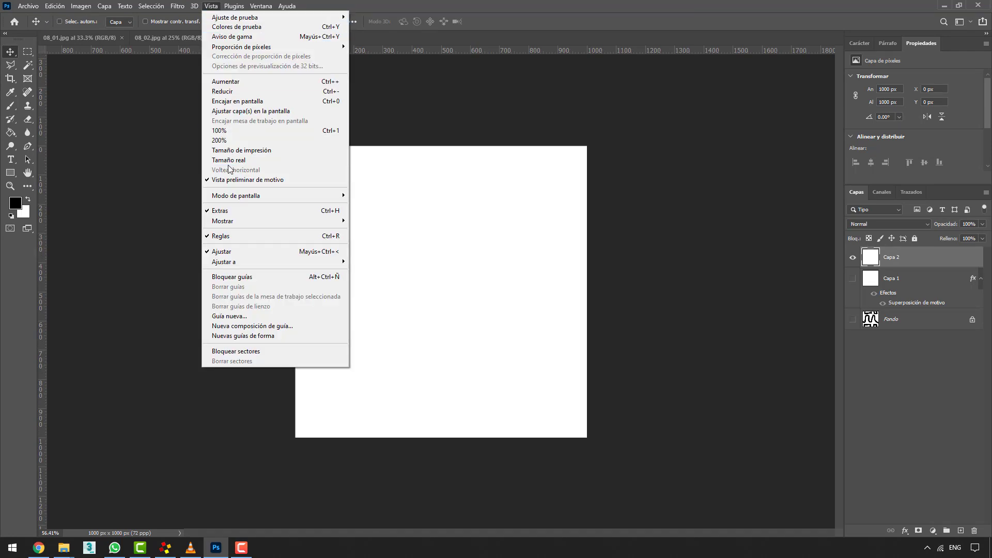
pyautogui.click(231, 180)
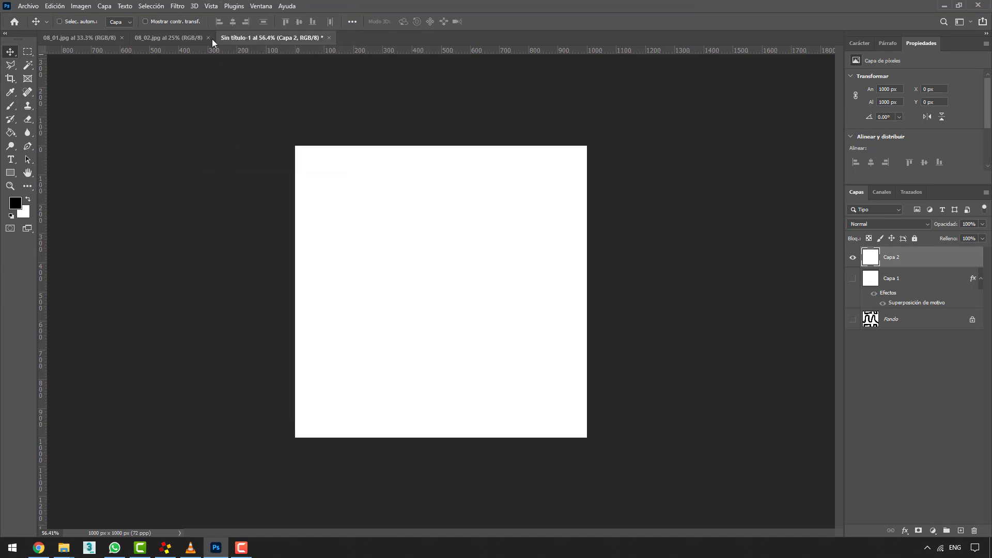
pyautogui.click(211, 6)
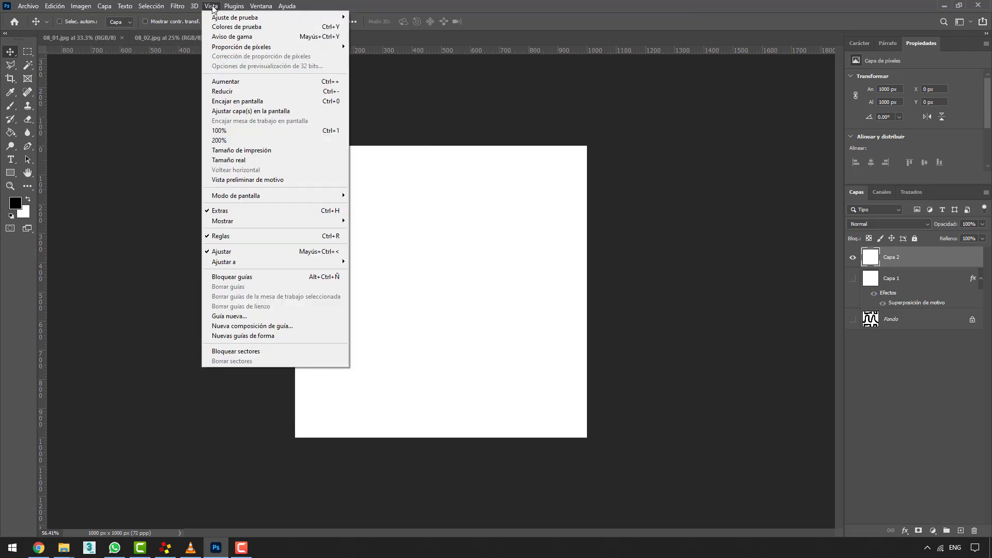
pyautogui.click(250, 179)
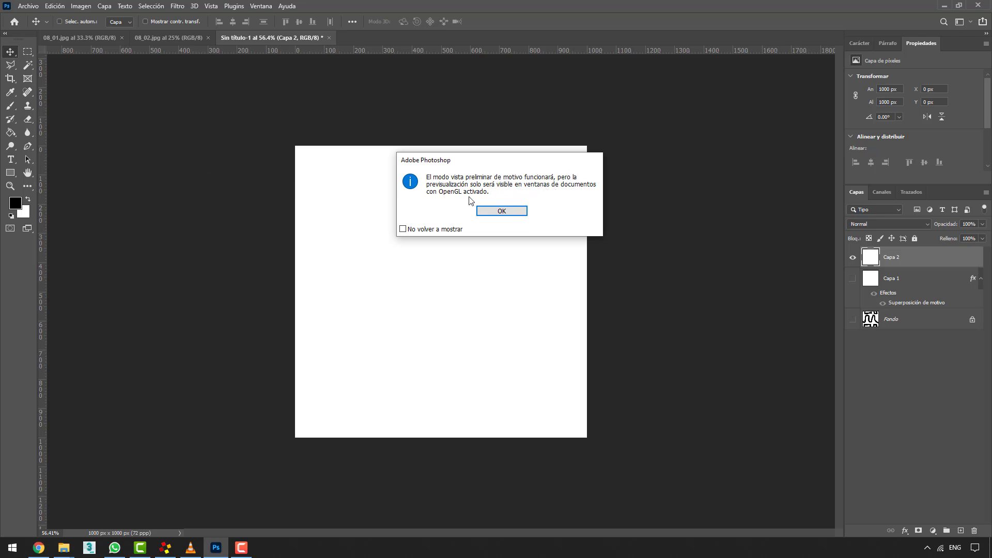
pyautogui.click(502, 211)
pyautogui.click(465, 212)
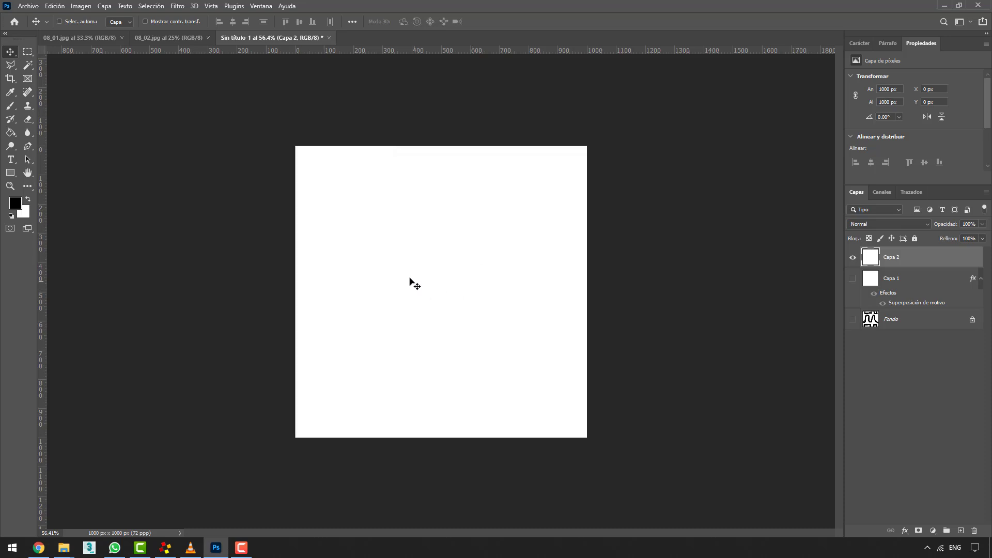
# Paint a long black test stroke with the Brush, then undo it.
pyautogui.press('b')
pyautogui.moveTo(263, 243)
pyautogui.mouseDown()
pyautogui.moveTo(365, 283)
pyautogui.moveTo(443, 463)
pyautogui.moveTo(509, 248)
pyautogui.moveTo(592, 419)
pyautogui.mouseUp()
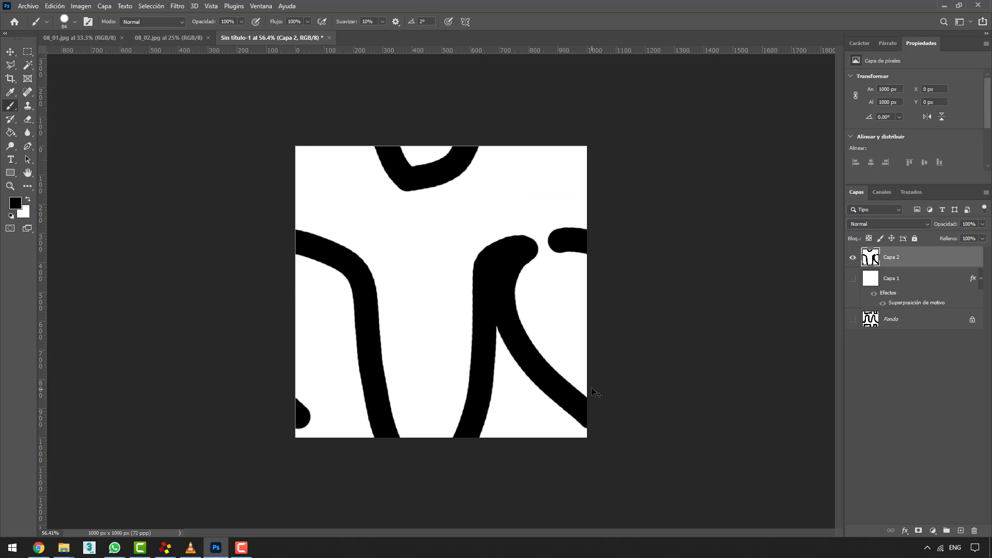
pyautogui.hotkey('ctrl', 'z')
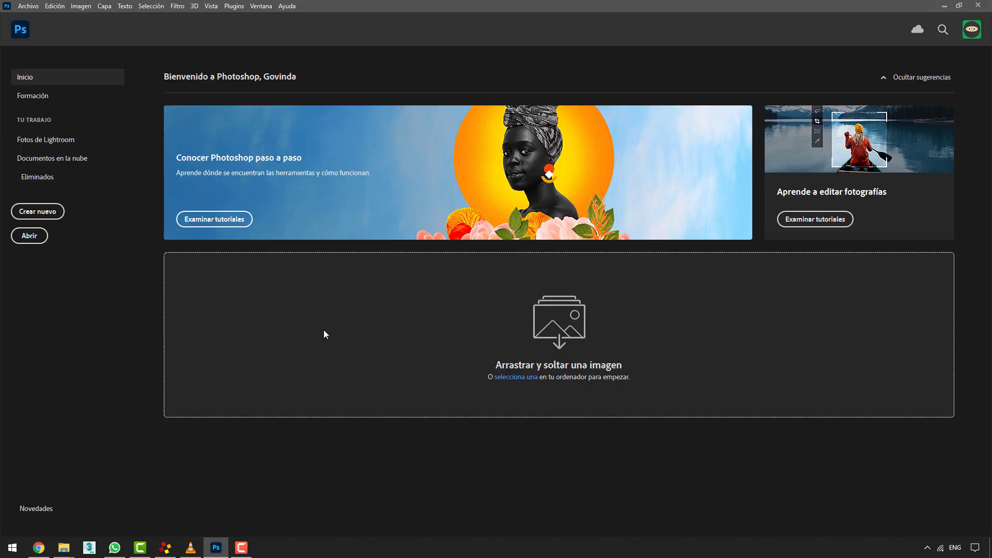
# From Home, create another white 1000×1000 px document using the saved Instagram Low preset.
pyautogui.click(37, 212)
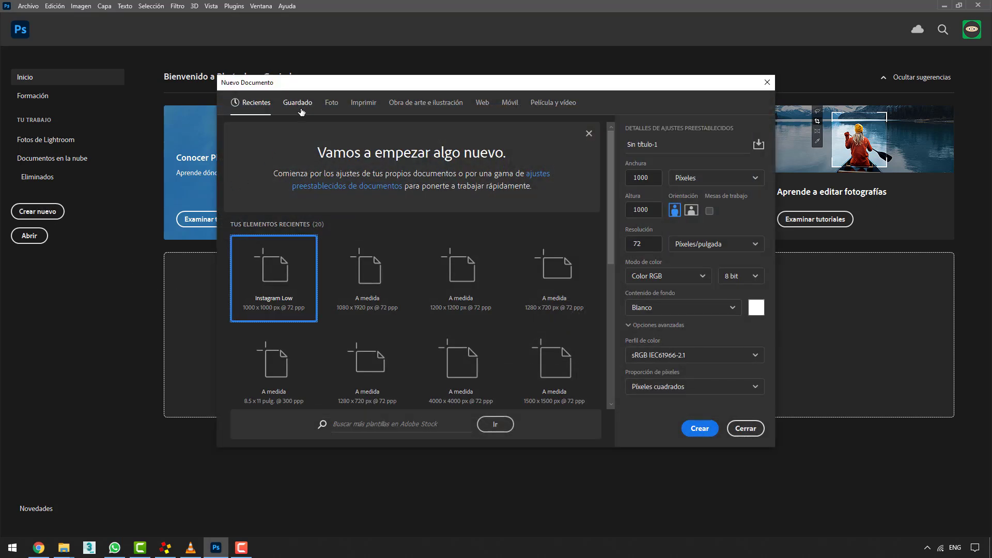
pyautogui.click(303, 106)
pyautogui.click(357, 212)
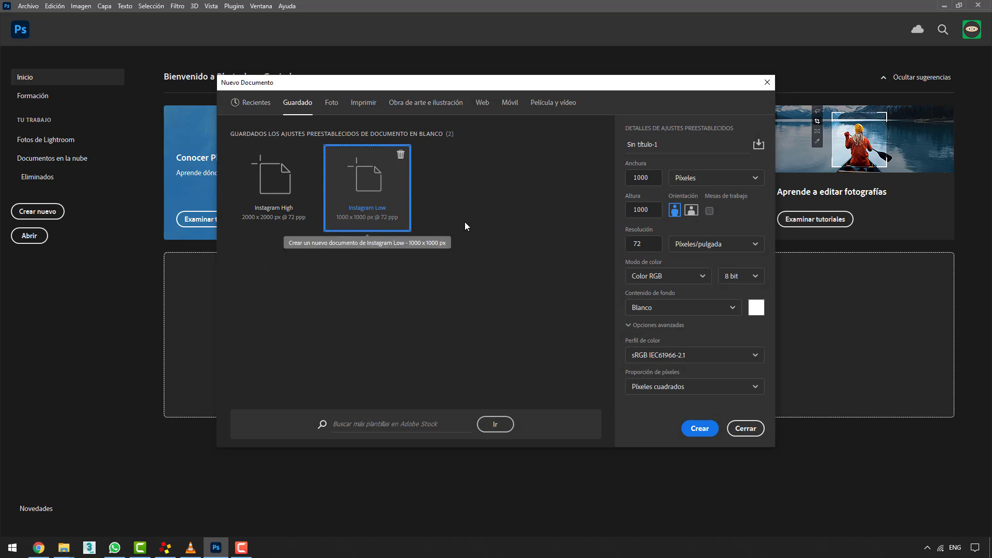
pyautogui.click(706, 429)
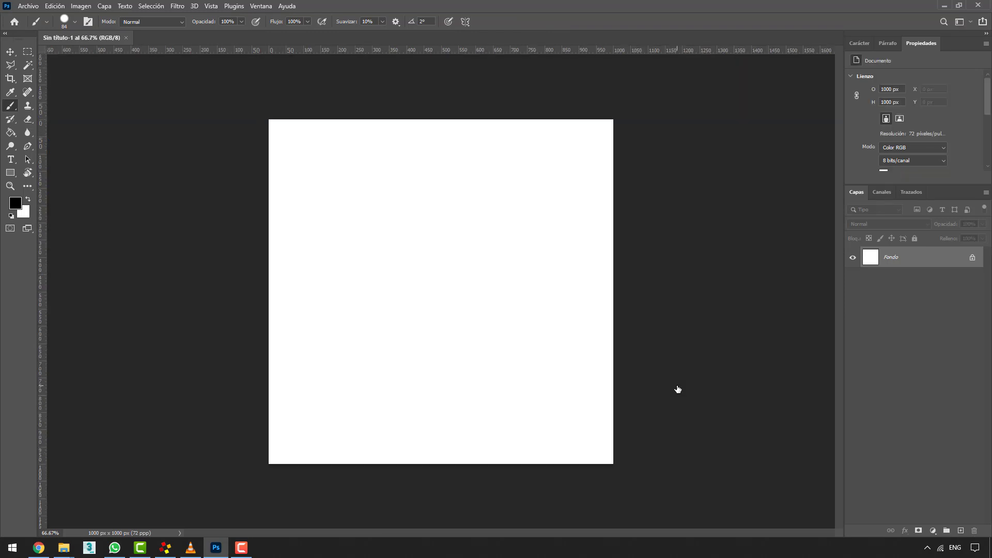
pyautogui.press('i')
pyautogui.hotkey('ctrl', 'k')
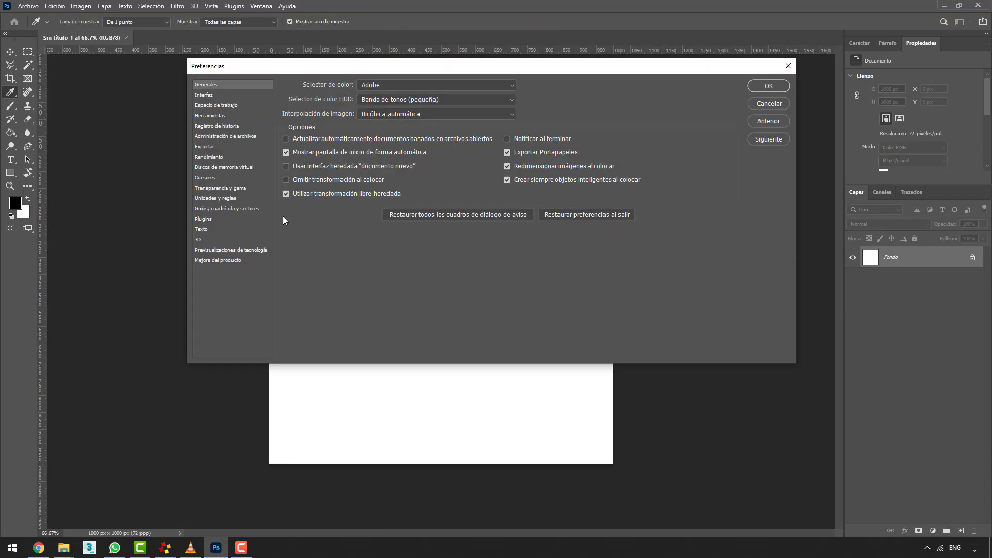
pyautogui.click(205, 157)
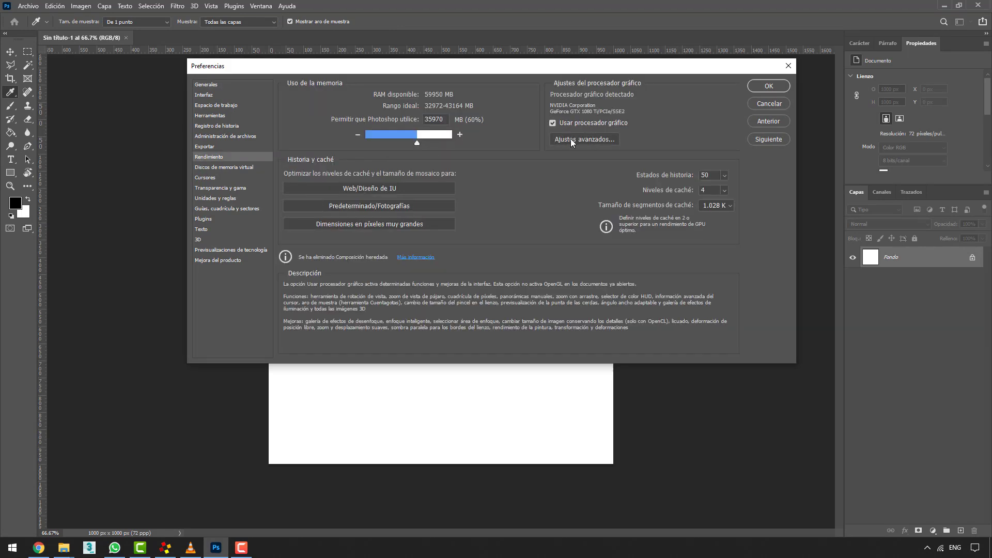
pyautogui.click(610, 141)
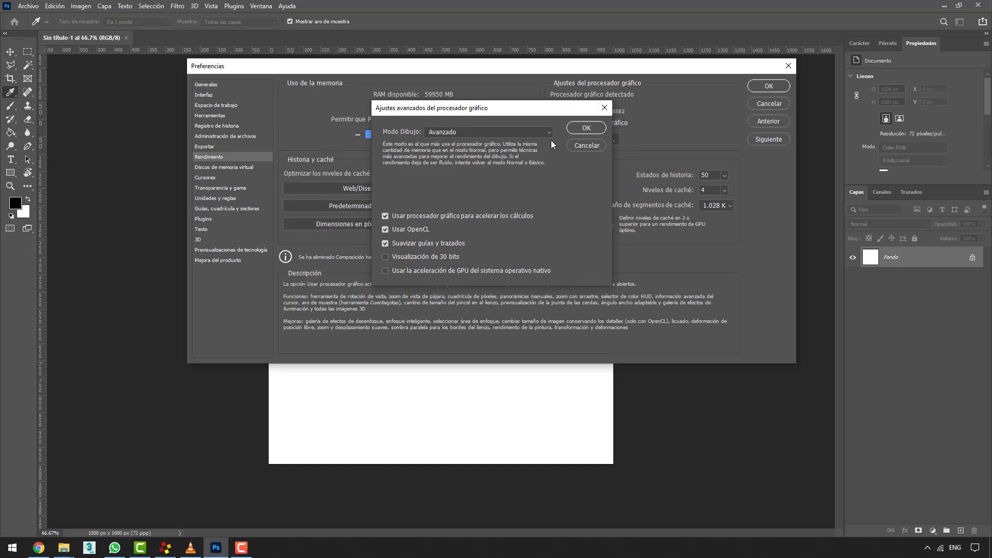
pyautogui.click(586, 129)
pyautogui.click(769, 86)
pyautogui.press('b')
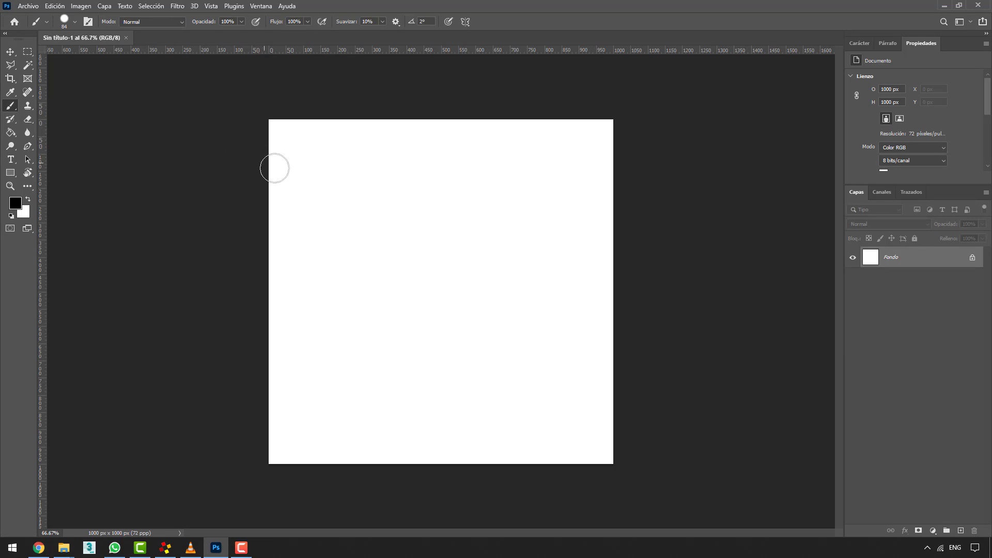
# Turn on Vista preliminar de motivo, accept the smart-object warning, and view the white repeating tiles.
pyautogui.click(210, 6)
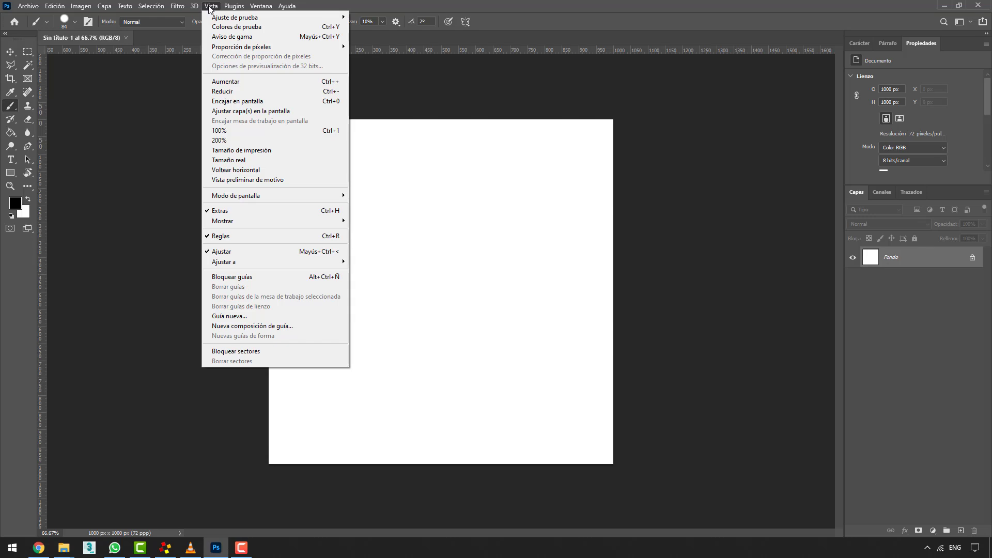
pyautogui.click(259, 185)
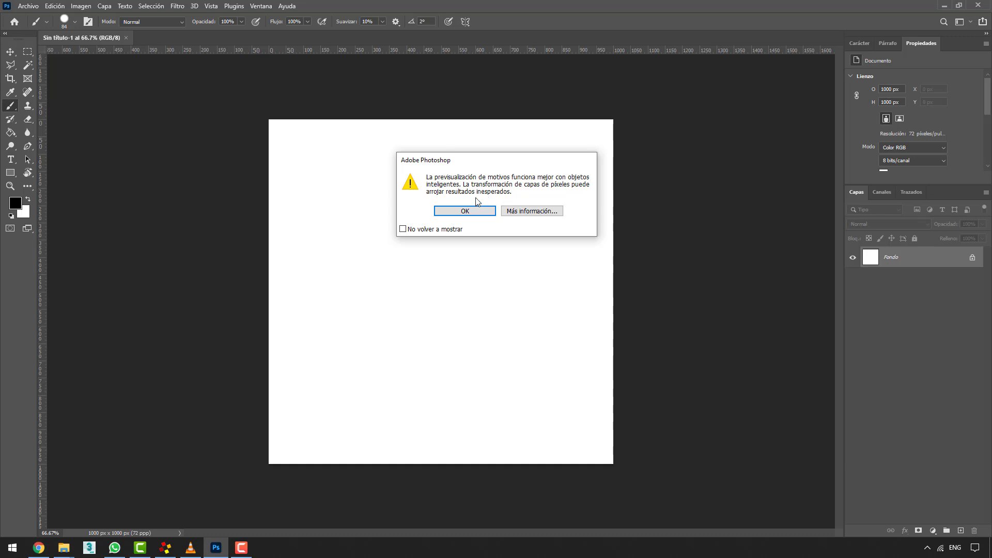
pyautogui.click(465, 211)
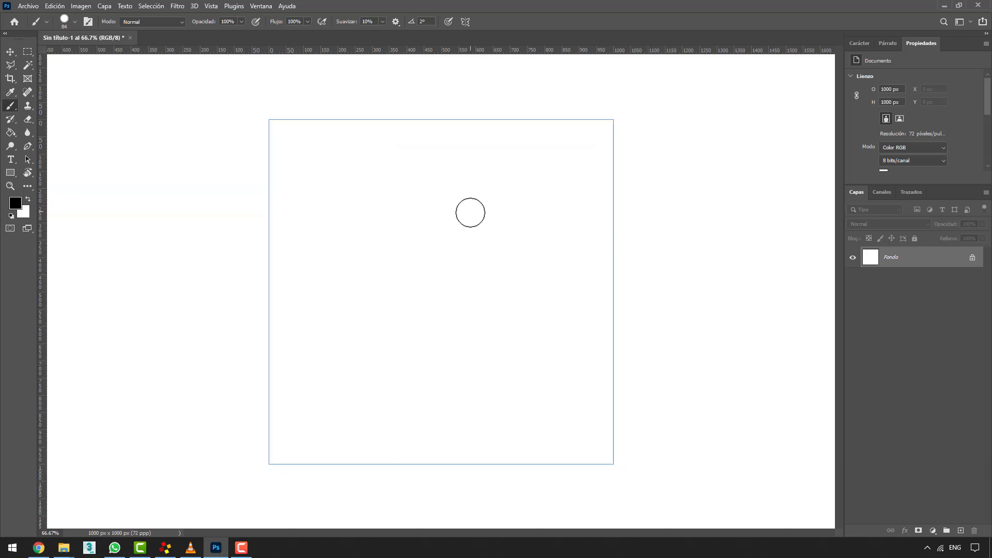
pyautogui.scroll(-3, 467, 230)
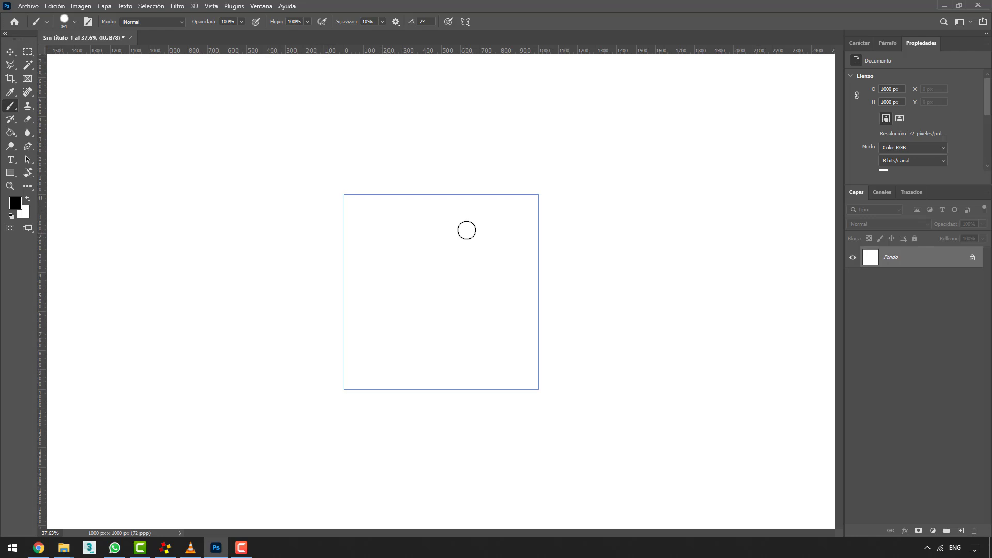
pyautogui.scroll(2, 467, 230)
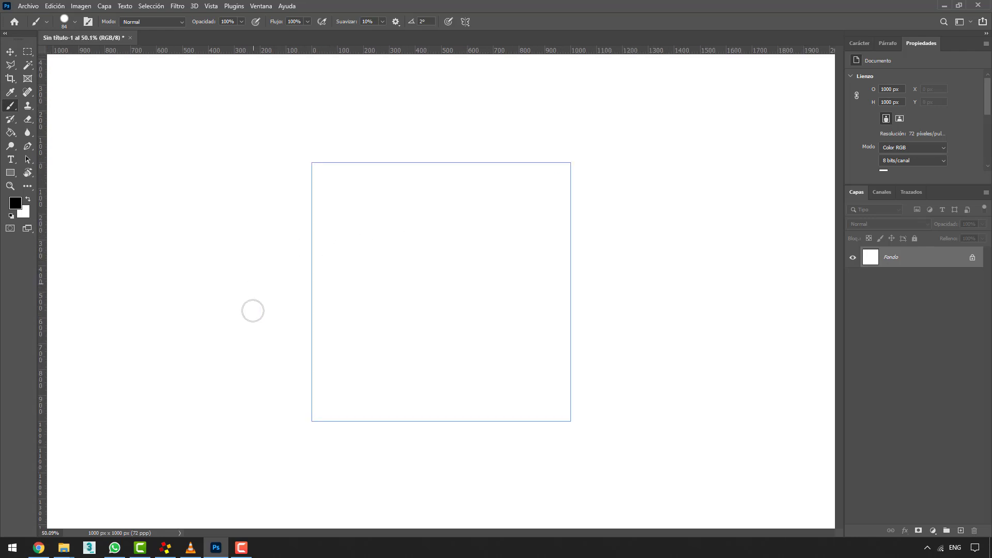
# Brush a thick black looping stroke across the square and zoom out to check its seamless repeat.
pyautogui.moveTo(354, 456)
pyautogui.mouseDown()
pyautogui.moveTo(351, 381)
pyautogui.moveTo(438, 461)
pyautogui.moveTo(491, 436)
pyautogui.moveTo(500, 310)
pyautogui.moveTo(532, 298)
pyautogui.mouseUp()
pyautogui.moveTo(590, 319)
pyautogui.mouseDown()
pyautogui.moveTo(537, 304)
pyautogui.moveTo(460, 472)
pyautogui.moveTo(350, 240)
pyautogui.moveTo(355, 200)
pyautogui.mouseUp()
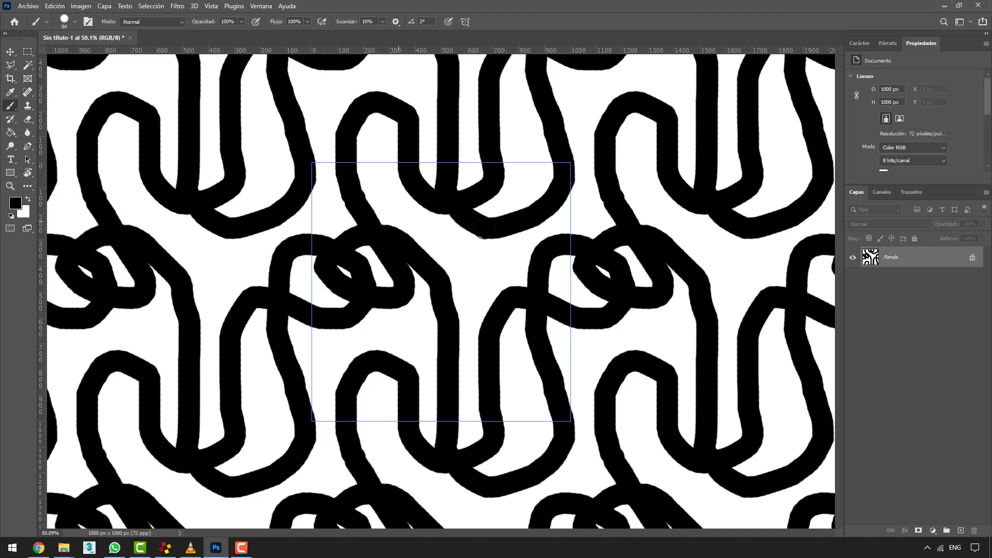
pyautogui.scroll(-3, 494, 218)
pyautogui.scroll(-3, 494, 218)
pyautogui.scroll(-3, 494, 218)
pyautogui.scroll(-3, 494, 218)
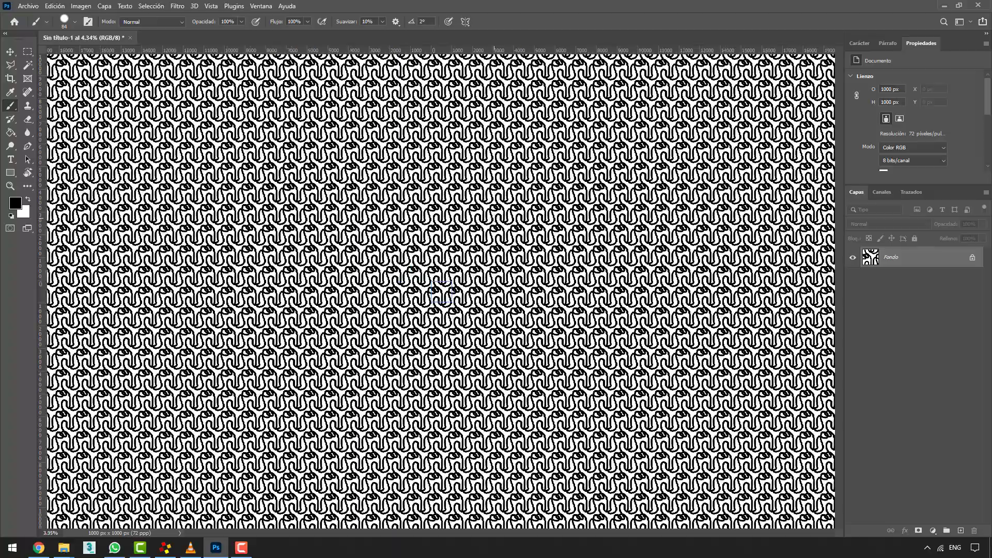
pyautogui.scroll(-2, 494, 217)
pyautogui.scroll(2, 444, 292)
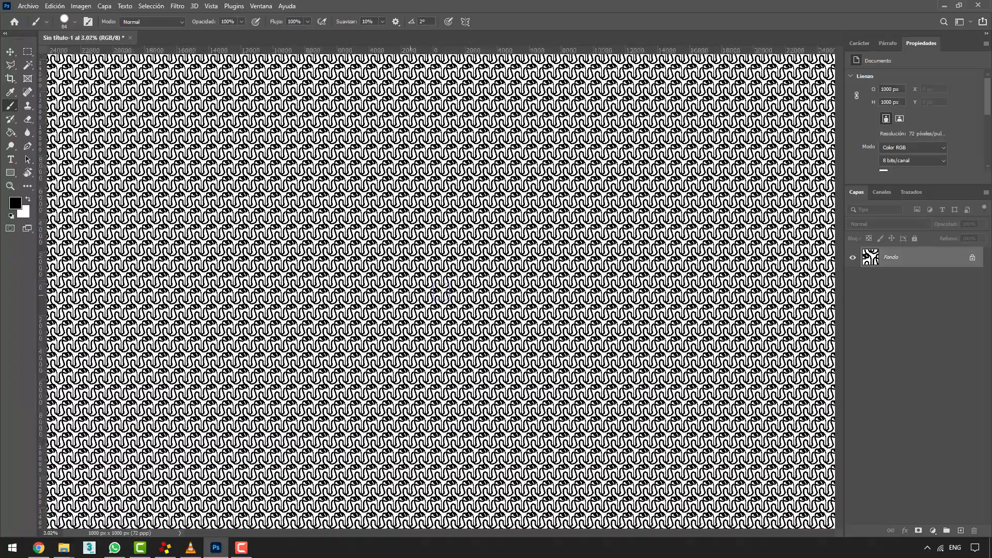
pyautogui.scroll(3, 443, 293)
pyautogui.scroll(2, 439, 294)
pyautogui.scroll(2, 432, 298)
pyautogui.scroll(3, 432, 299)
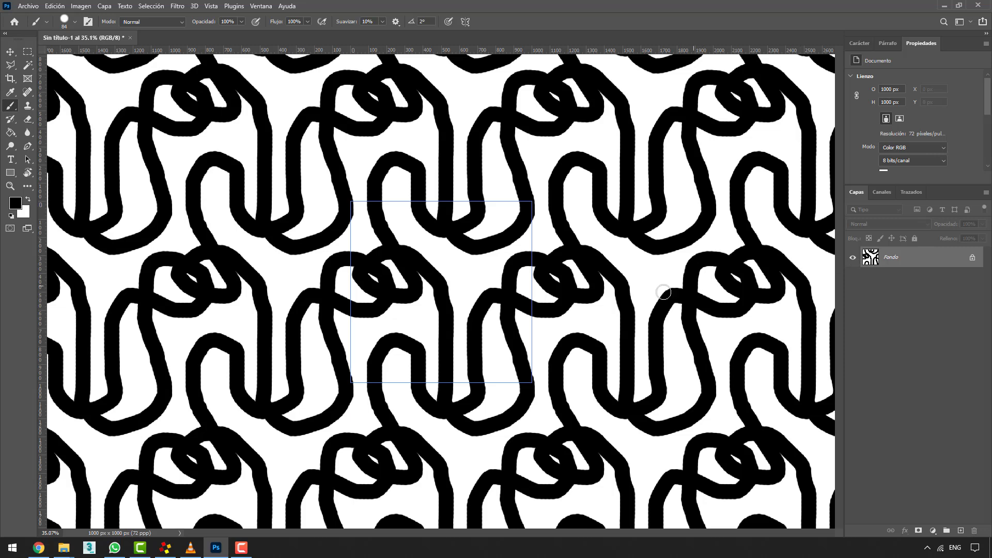
pyautogui.scroll(1, 494, 300)
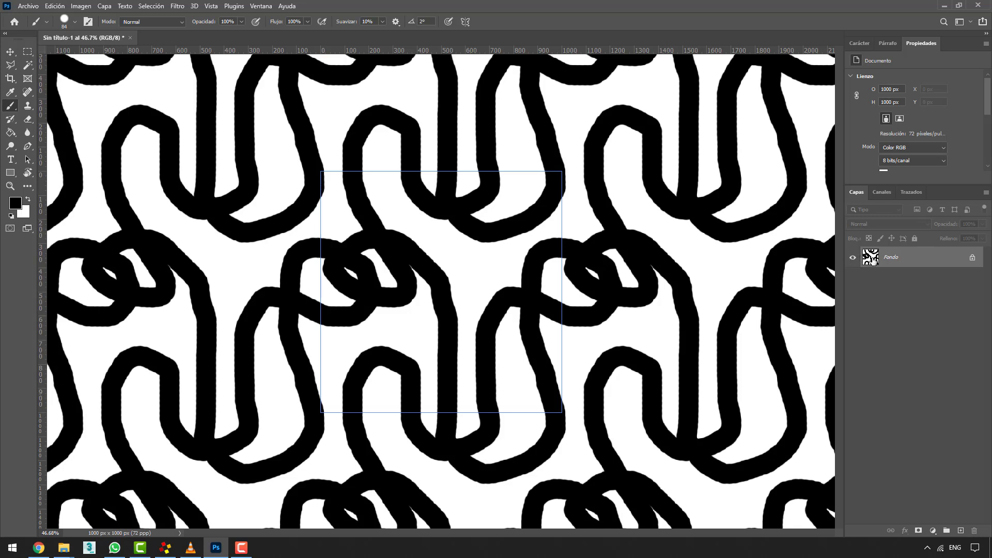
pyautogui.click(10, 54)
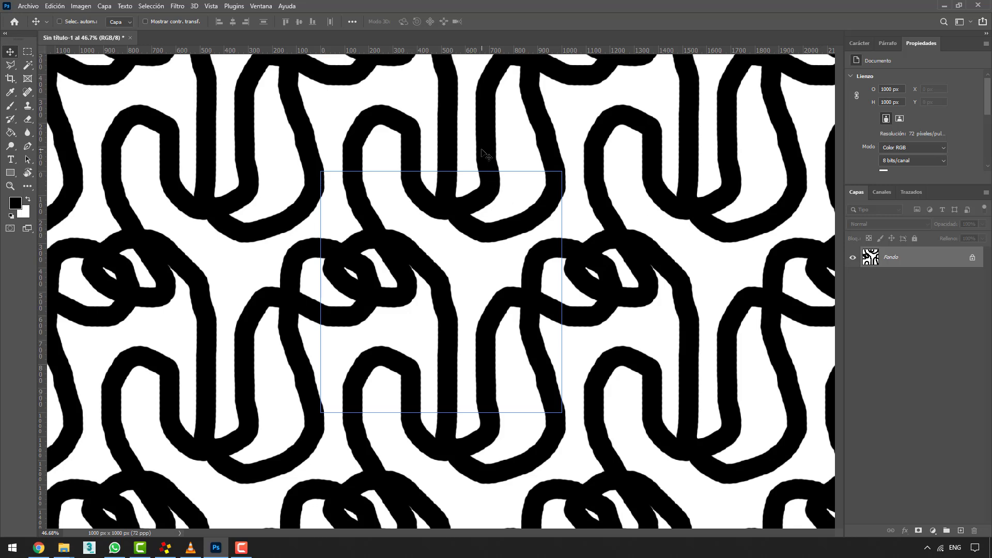
# Convert the Fondo background into the unlocked layer Capa 0 and hide it.
pyautogui.doubleClick(891, 259)
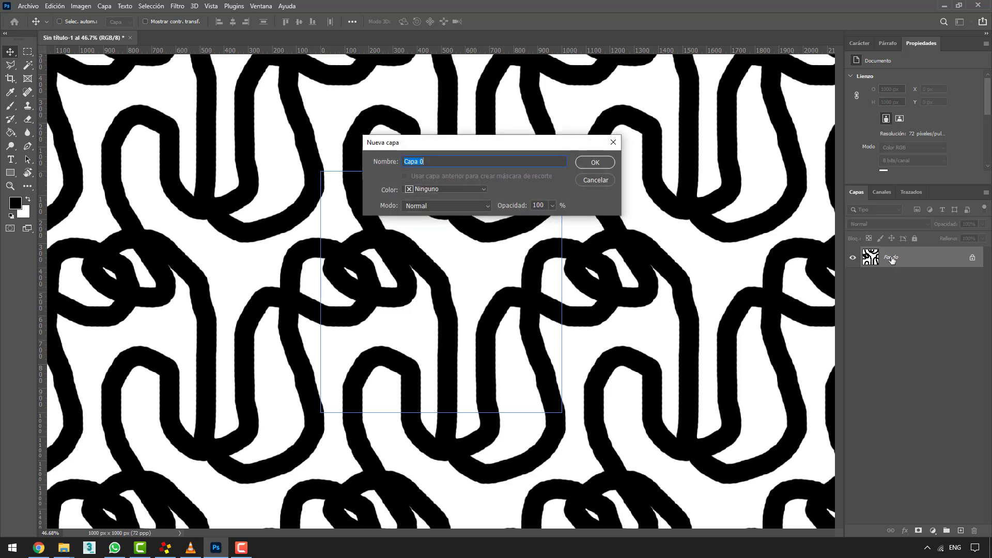
pyautogui.press('Return')
pyautogui.click(852, 260)
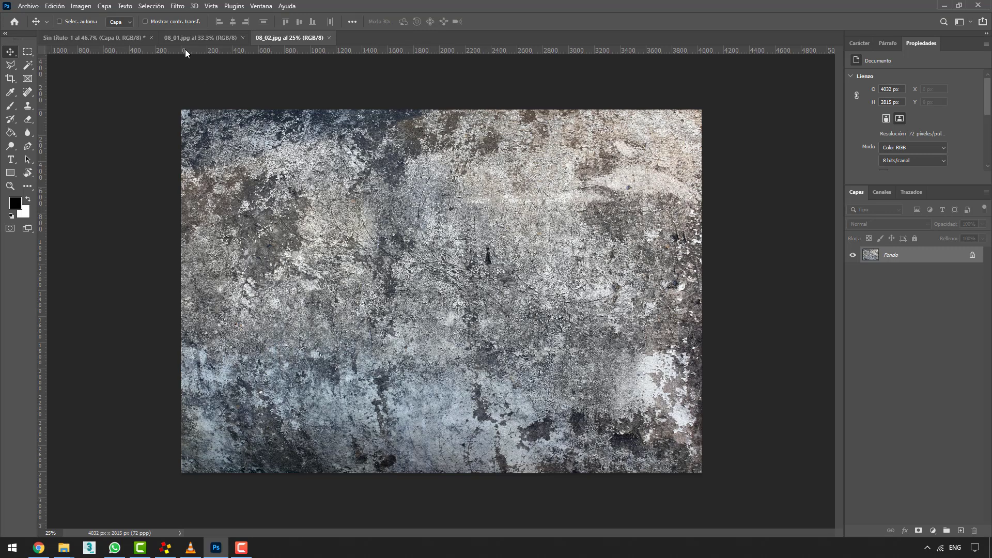
# Paste a square marquee of the 08_01.jpg grass into Sin título-1 as layer Capa 1.
pyautogui.click(211, 37)
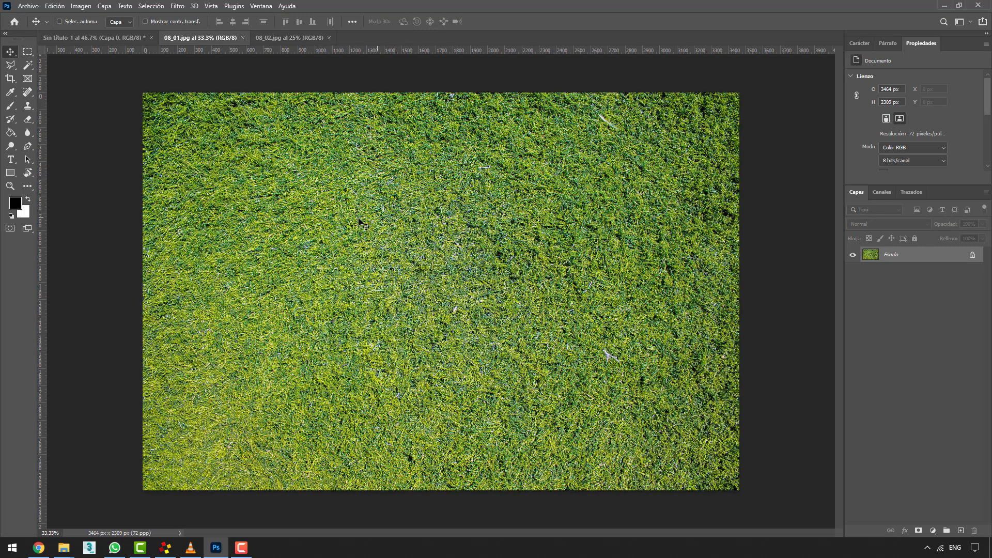
pyautogui.click(27, 51)
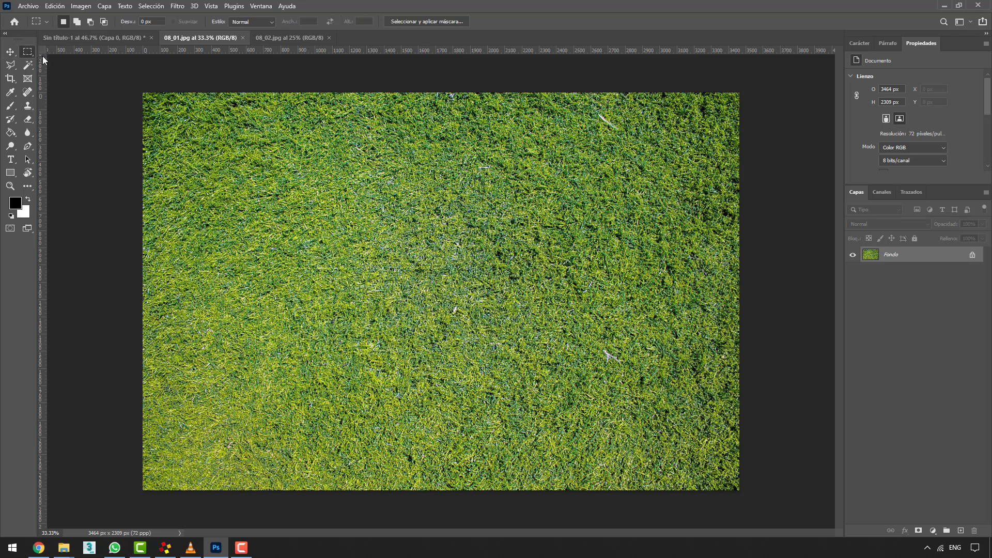
pyautogui.moveTo(220, 162); pyautogui.dragTo(391, 316)
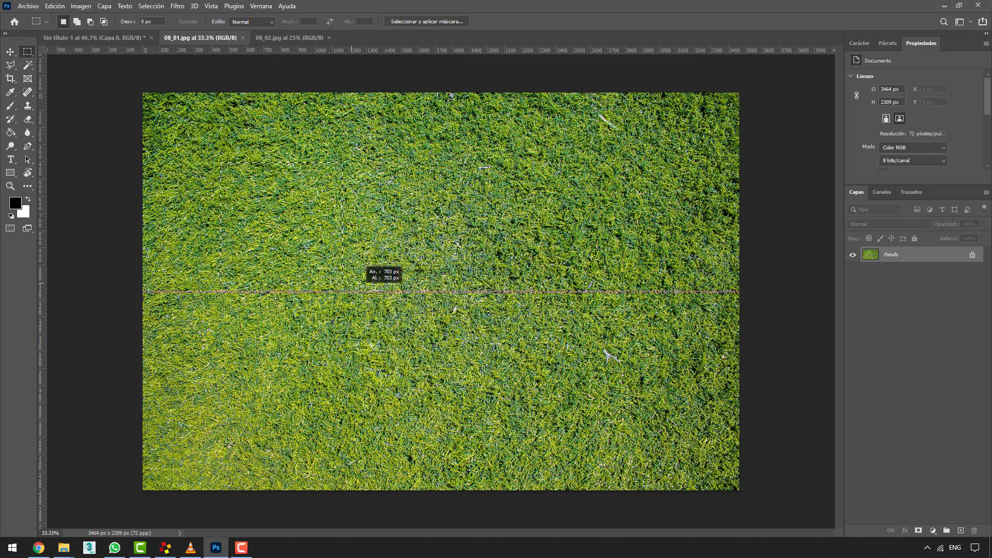
pyautogui.moveTo(390, 316); pyautogui.dragTo(436, 378)
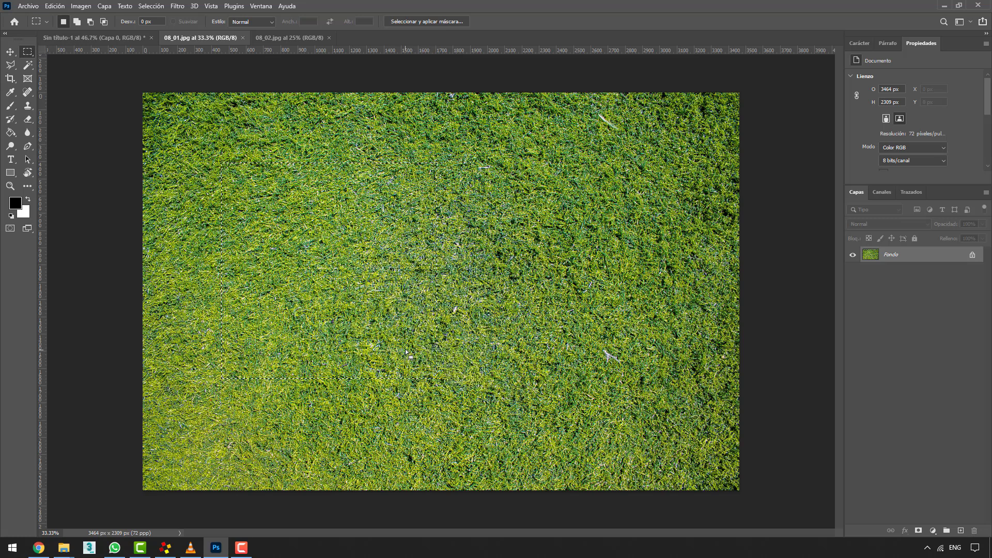
pyautogui.click(106, 38)
pyautogui.hotkey('ctrl', 'v')
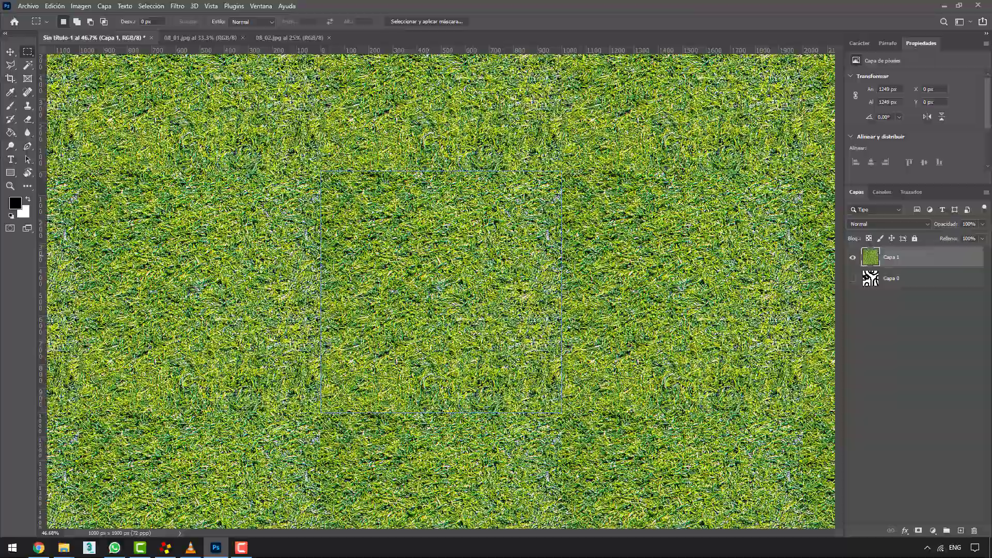
# Zoom out and in to inspect grass layer Capa 1 tiling, revealing visible seams between repeats.
pyautogui.hotkey('ctrl', '-')
pyautogui.hotkey('ctrl', '-')
pyautogui.hotkey('ctrl', '-')
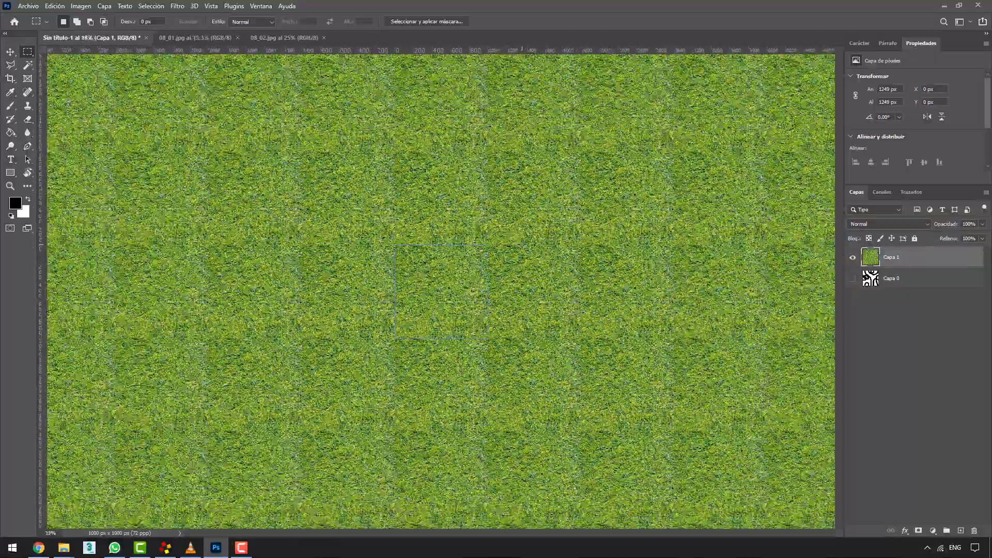
pyautogui.scroll(-3, 441, 288)
pyautogui.scroll(4, 441, 288)
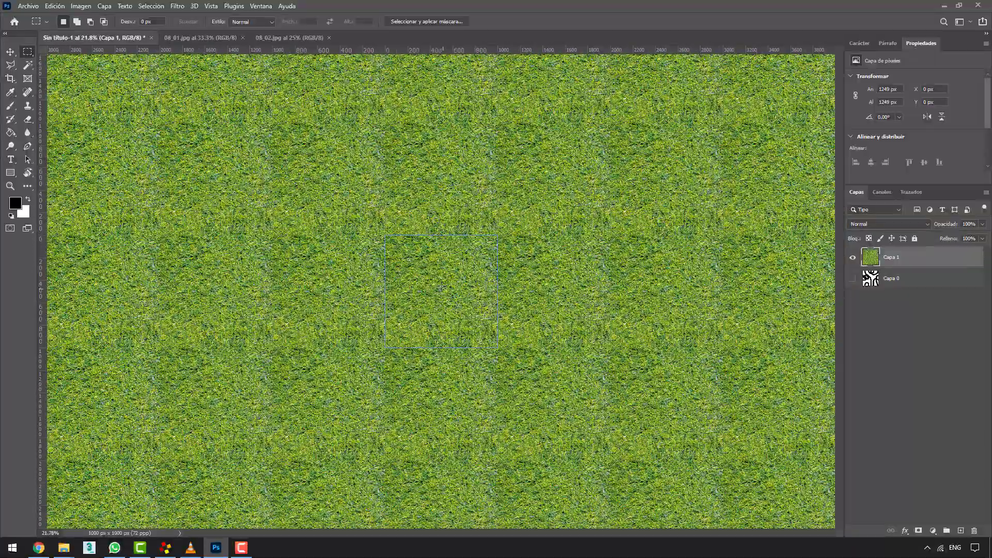
pyautogui.scroll(-2, 441, 288)
pyautogui.scroll(-2, 441, 288)
pyautogui.scroll(-1, 441, 287)
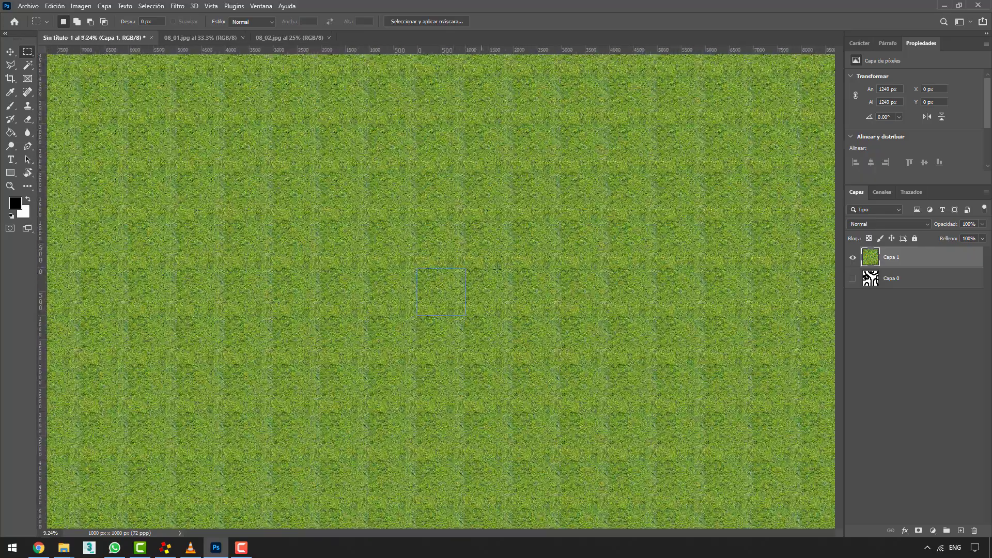
pyautogui.scroll(1, 440, 289)
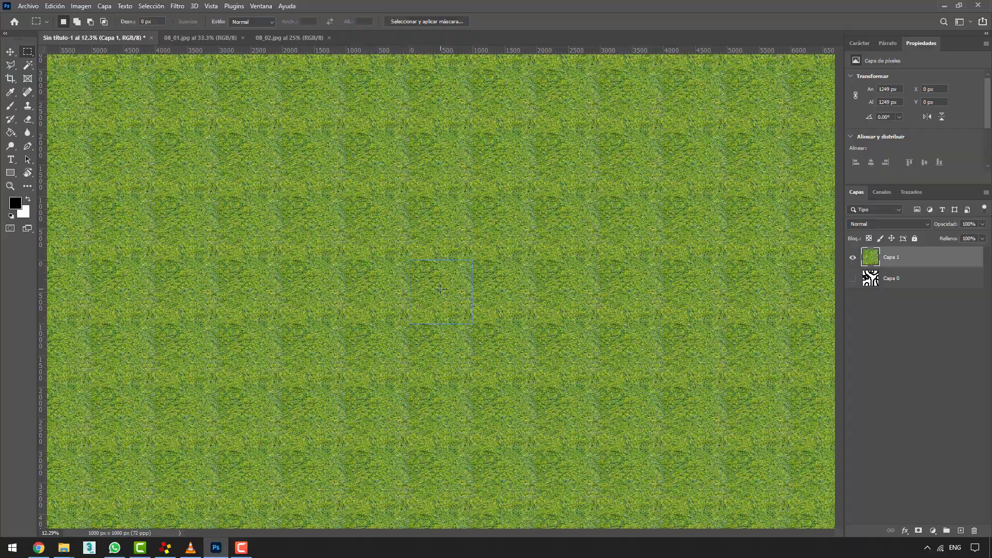
pyautogui.scroll(2, 441, 289)
pyautogui.scroll(2, 440, 289)
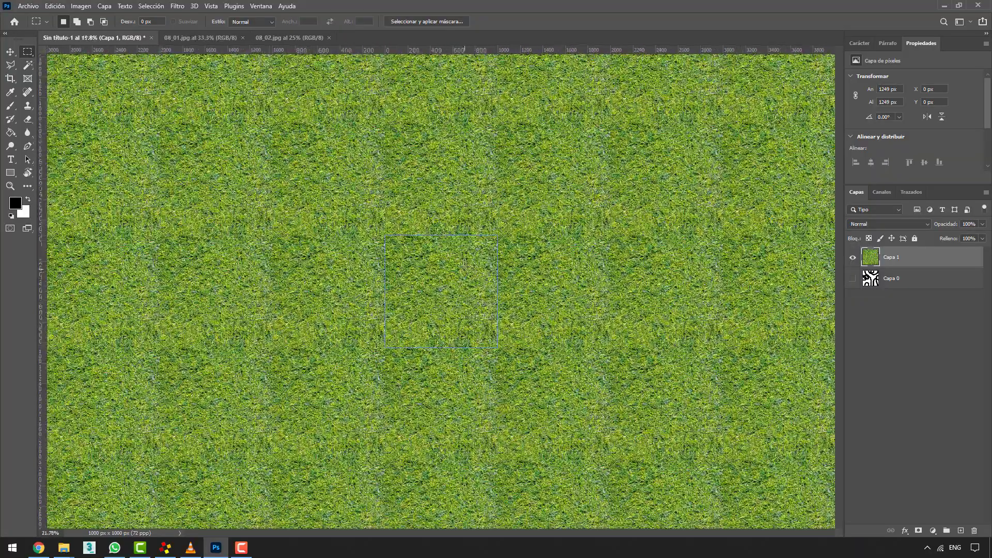
pyautogui.scroll(2, 440, 289)
pyautogui.scroll(2, 440, 289)
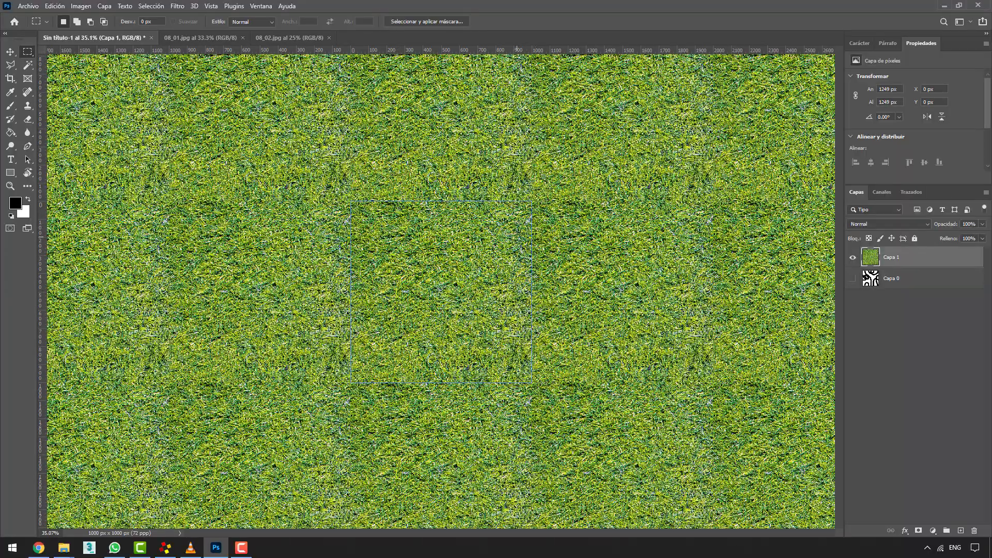
pyautogui.scroll(-2, 440, 289)
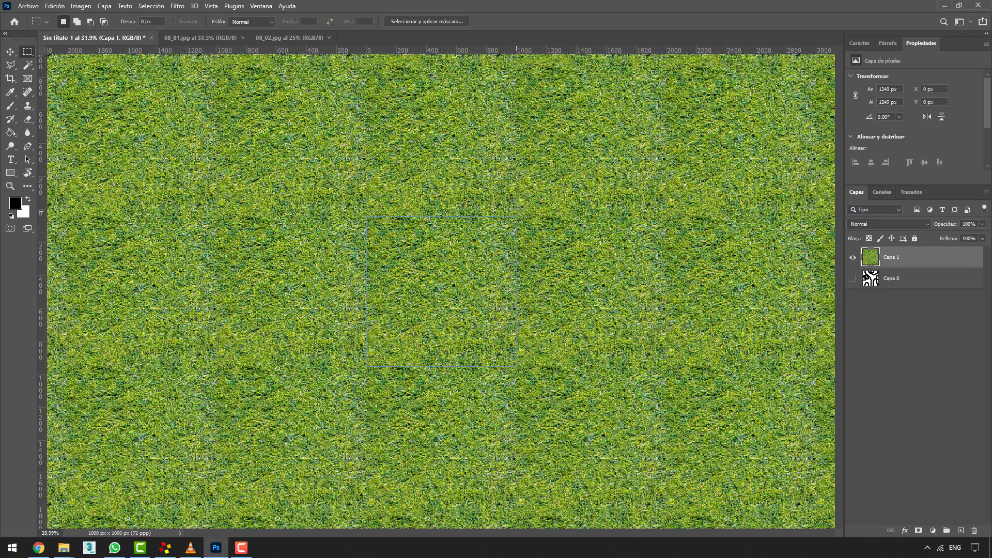
pyautogui.scroll(-2, 440, 289)
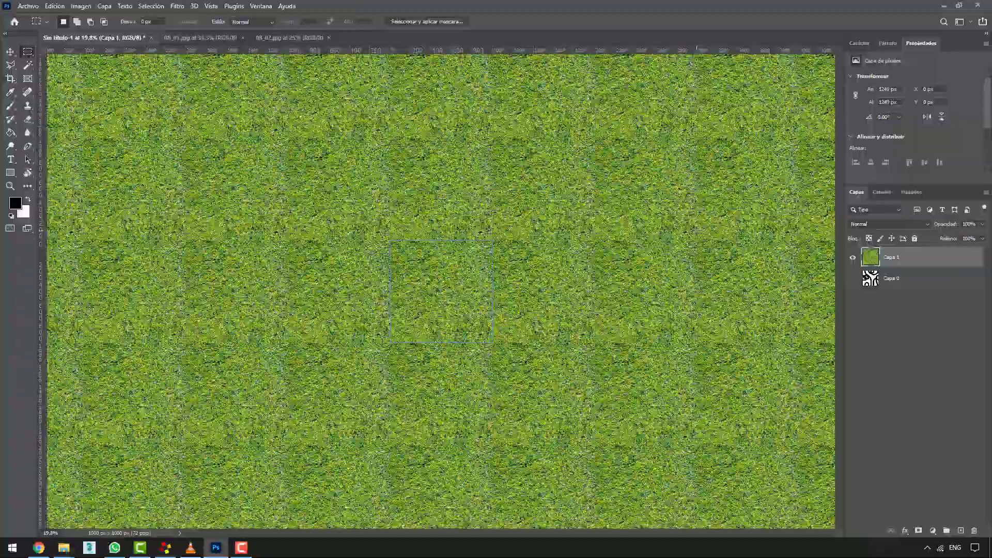
# Free-transform grass layer Capa 1 down to about 1008 px square and commit it.
pyautogui.hotkey('ctrl', 't')
pyautogui.scroll(2, 549, 389)
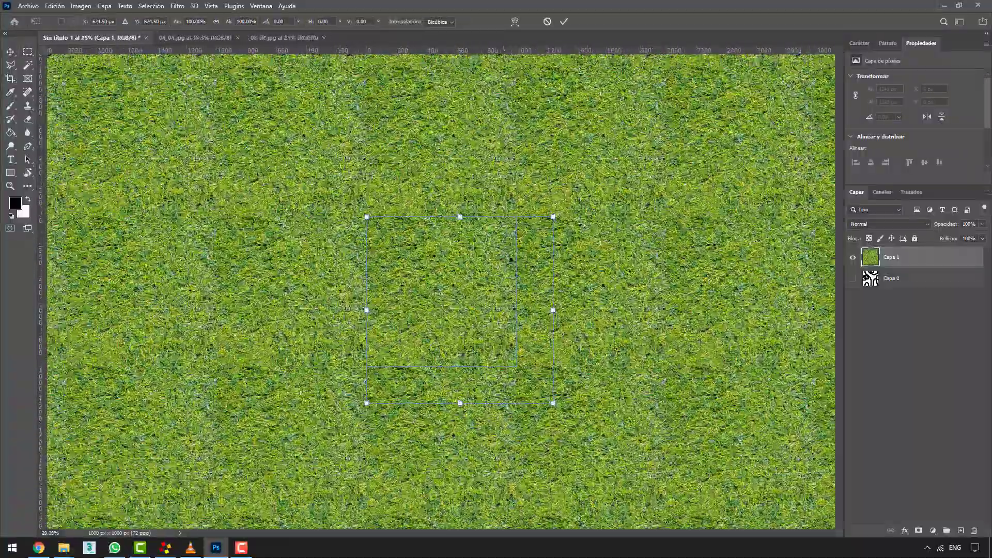
pyautogui.moveTo(553, 403)
pyautogui.mouseDown()
pyautogui.moveTo(482, 325)
pyautogui.moveTo(543, 377)
pyautogui.moveTo(557, 395)
pyautogui.moveTo(480, 323)
pyautogui.moveTo(608, 458)
pyautogui.moveTo(674, 475)
pyautogui.mouseUp()
pyautogui.hotkey('ctrl', '-')
pyautogui.hotkey('ctrl', '-')
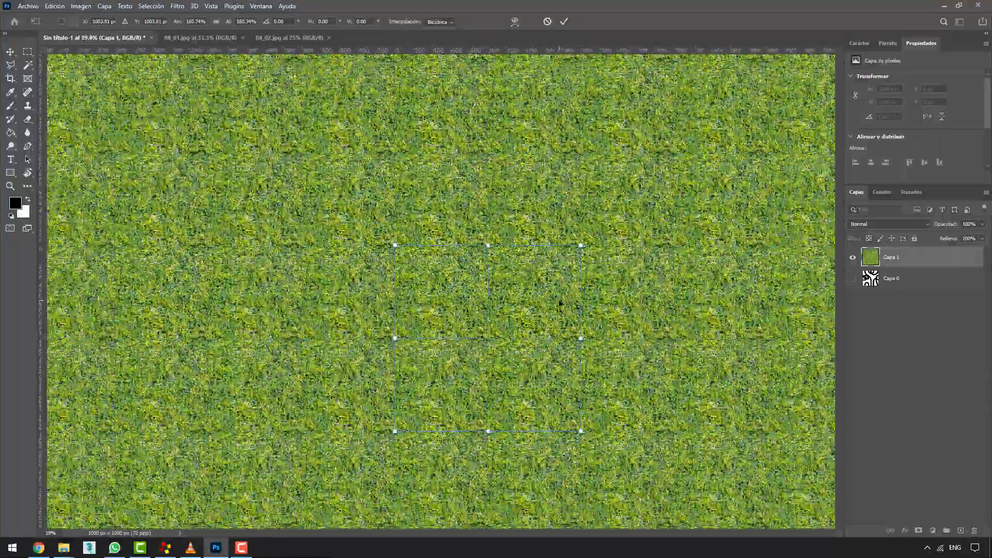
pyautogui.hotkey('ctrl', '+')
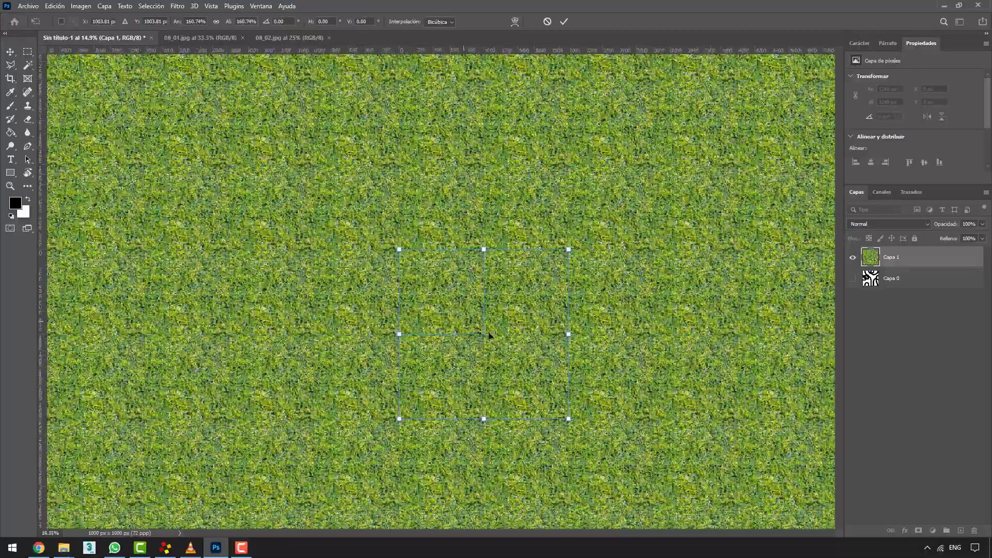
pyautogui.moveTo(595, 445); pyautogui.dragTo(492, 341)
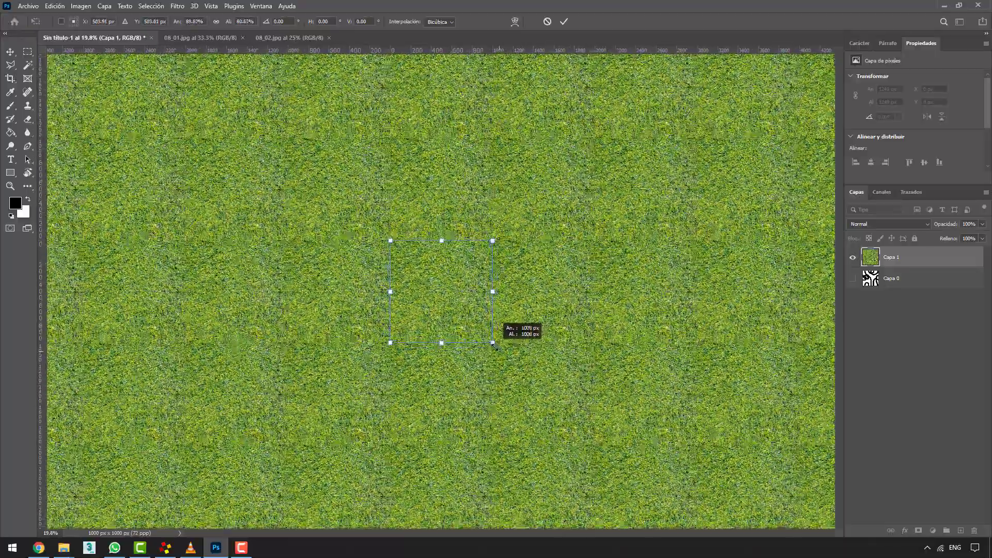
pyautogui.hotkey('ctrl', '-')
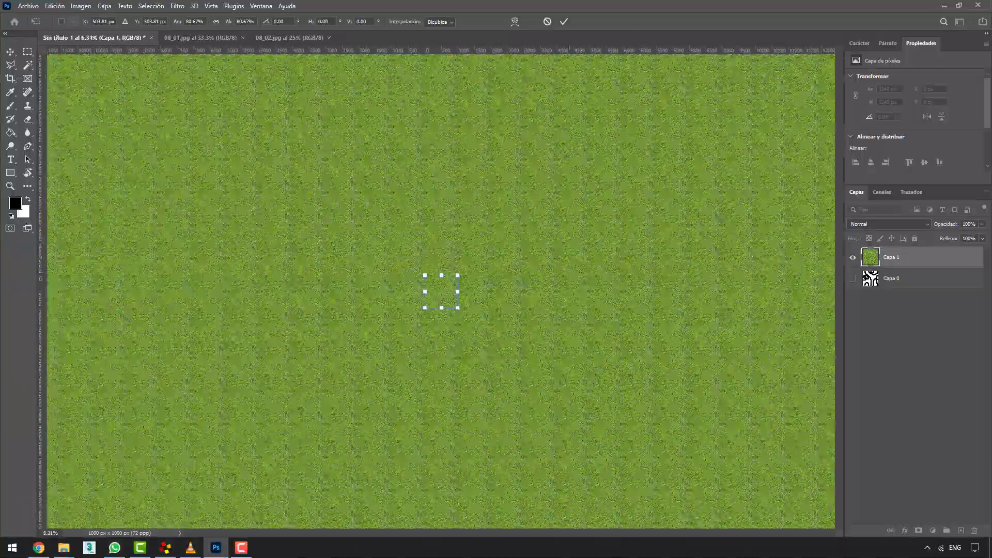
pyautogui.scroll(3, 443, 283)
pyautogui.scroll(5, 443, 282)
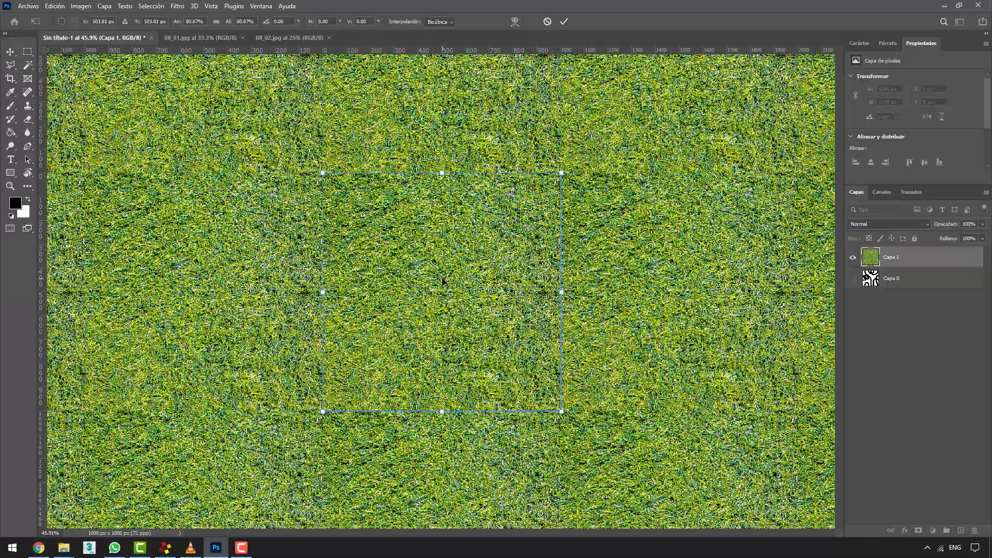
pyautogui.press('Return')
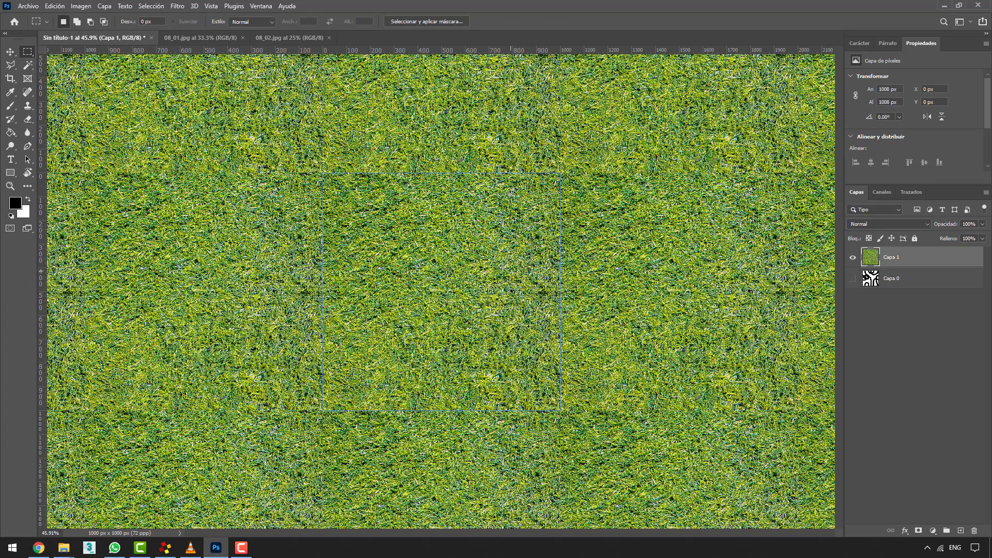
# Set up a larger Clone Stamp brush with a clean grass source and clone over one seam.
pyautogui.click(27, 108)
pyautogui.scroll(1, 443, 290)
pyautogui.scroll(1, 443, 290)
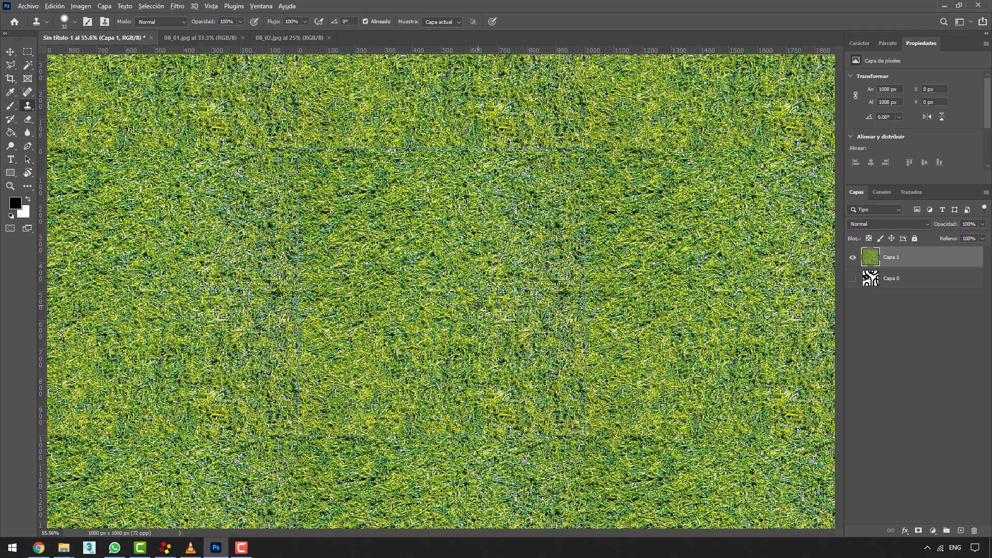
pyautogui.moveTo(477, 305); pyautogui.dragTo(517, 315)
pyautogui.keyDown('alt'); pyautogui.click(539, 249); pyautogui.keyUp('alt')
pyautogui.moveTo(576, 311)
pyautogui.mouseDown()
pyautogui.moveTo(606, 321)
pyautogui.moveTo(551, 186)
pyautogui.moveTo(394, 388)
pyautogui.moveTo(299, 335)
pyautogui.mouseUp()
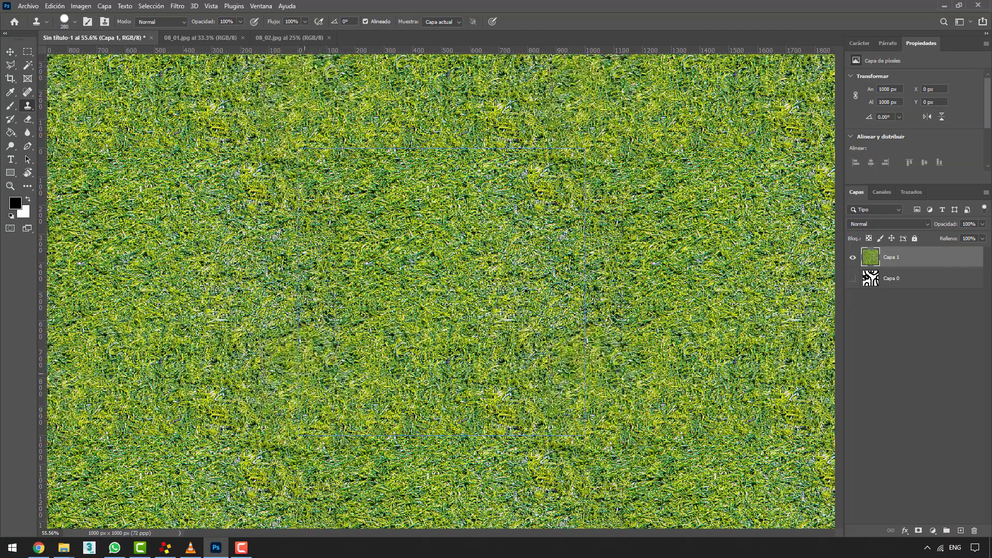
# Clone grass over the remaining tile seams and edges, zooming to inspect the repeat.
pyautogui.scroll(-3, 356, 330)
pyautogui.scroll(-3, 409, 328)
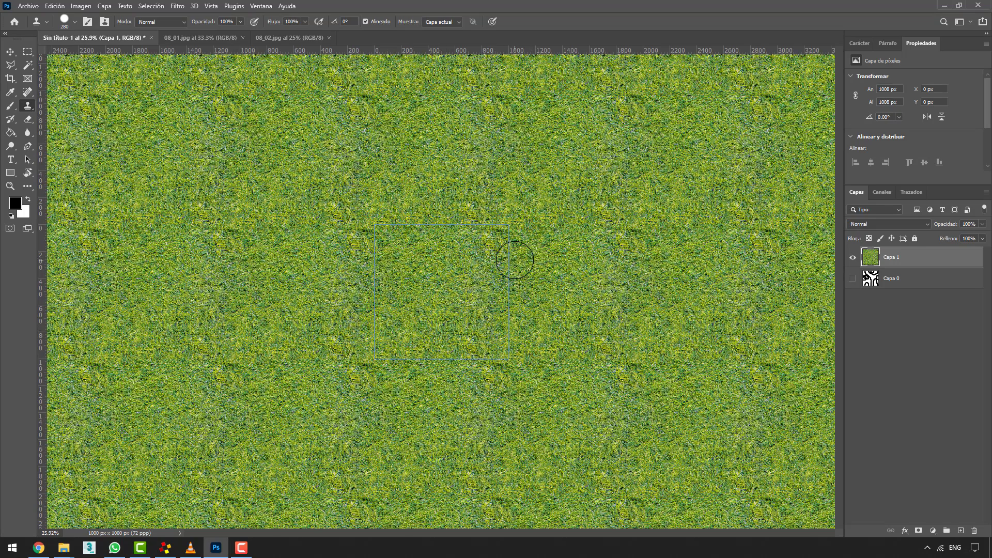
pyautogui.moveTo(515, 260)
pyautogui.mouseDown()
pyautogui.moveTo(609, 232)
pyautogui.moveTo(529, 255)
pyautogui.moveTo(514, 236)
pyautogui.moveTo(398, 188)
pyautogui.mouseUp()
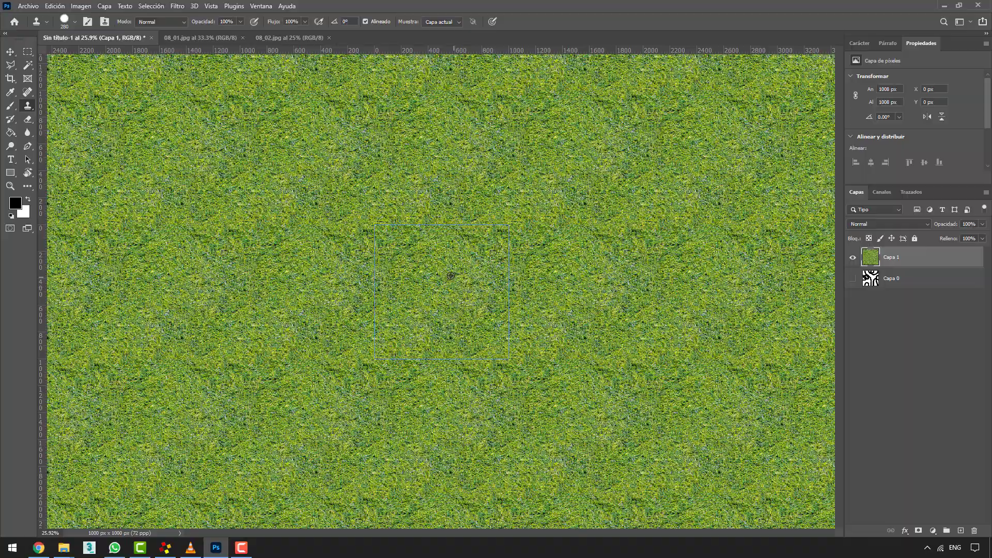
pyautogui.moveTo(385, 231); pyautogui.dragTo(391, 238)
pyautogui.scroll(-2, 391, 238)
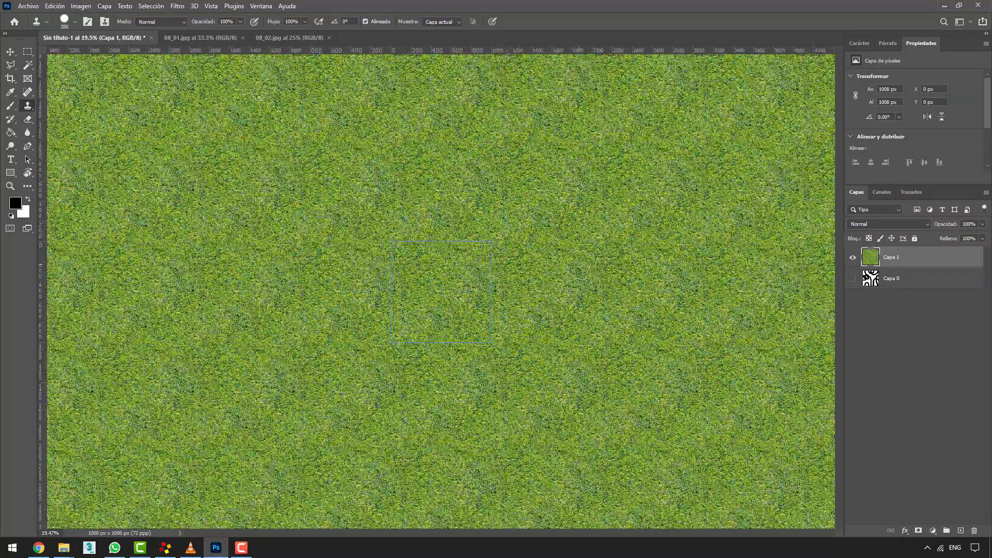
pyautogui.scroll(1, 442, 289)
pyautogui.scroll(1, 442, 289)
pyautogui.scroll(2, 441, 289)
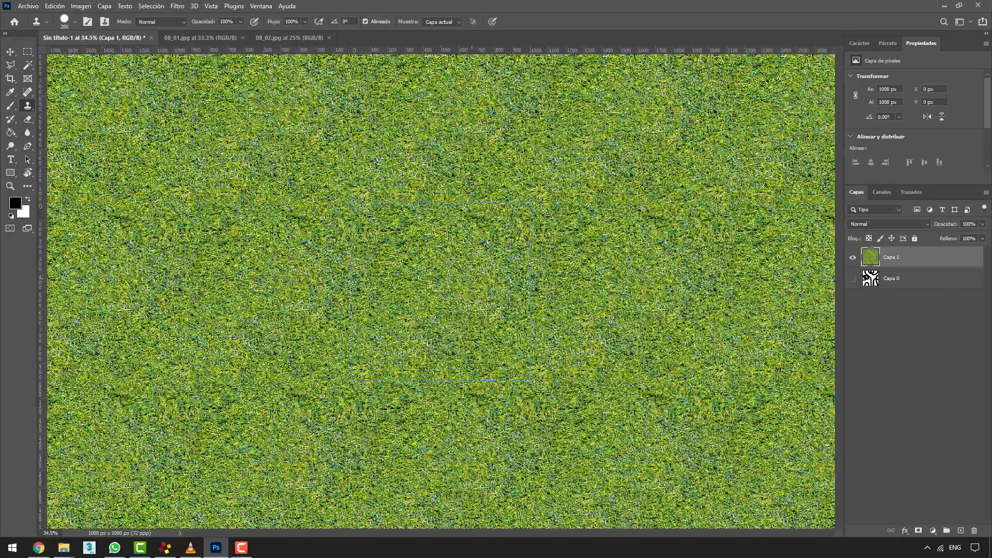
pyautogui.moveTo(459, 273)
pyautogui.mouseDown()
pyautogui.moveTo(446, 290)
pyautogui.moveTo(472, 329)
pyautogui.moveTo(432, 313)
pyautogui.moveTo(466, 372)
pyautogui.mouseUp()
pyautogui.scroll(-2, 442, 292)
pyautogui.scroll(-1, 441, 292)
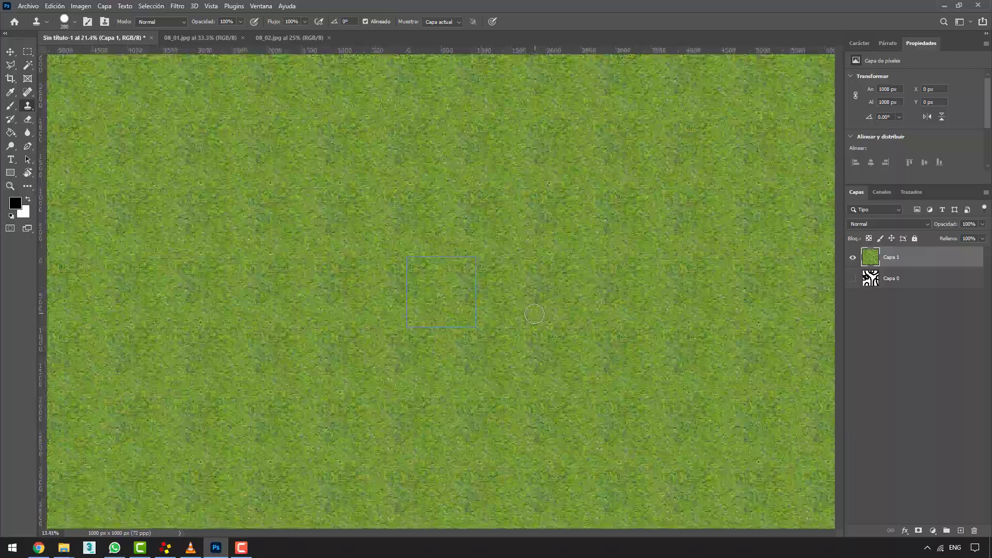
pyautogui.scroll(-2, 441, 292)
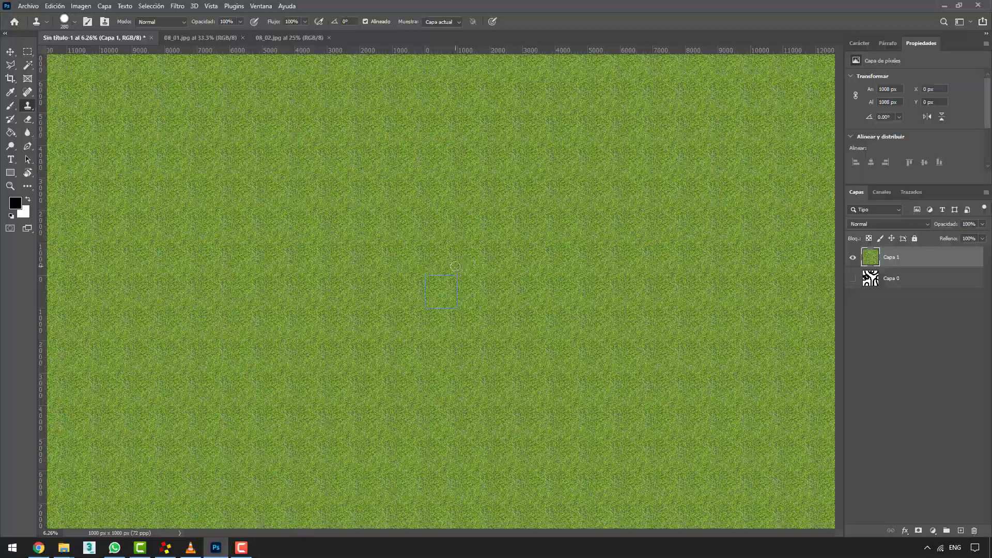
pyautogui.scroll(2, 437, 302)
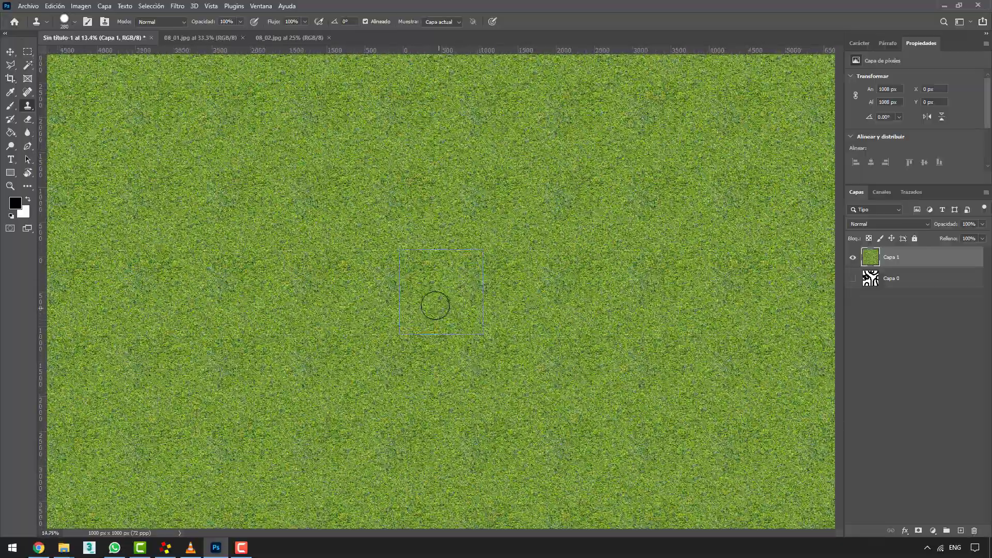
pyautogui.scroll(1, 435, 305)
pyautogui.scroll(2, 435, 306)
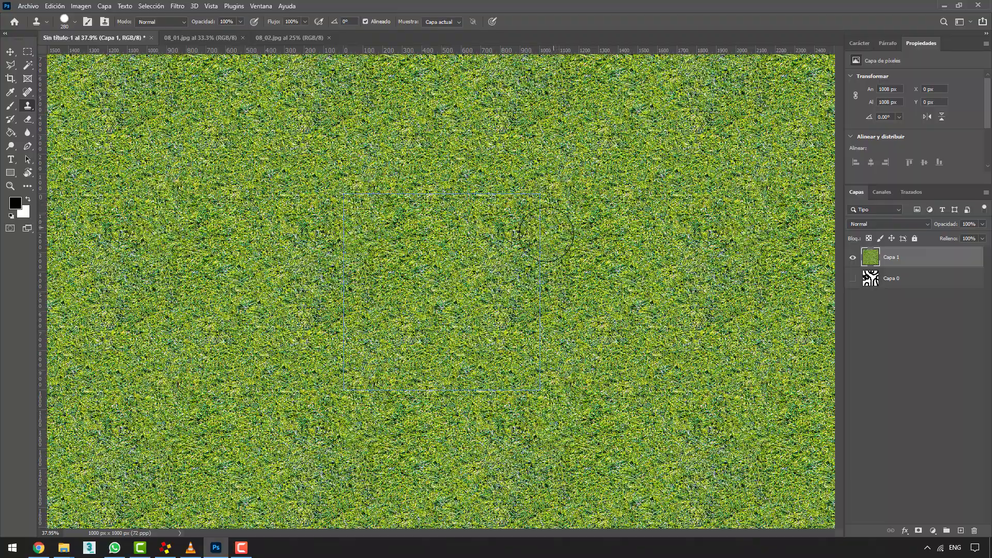
# Hide grass layer Capa 1 and switch to the 08_02.jpg concrete texture document.
pyautogui.click(10, 52)
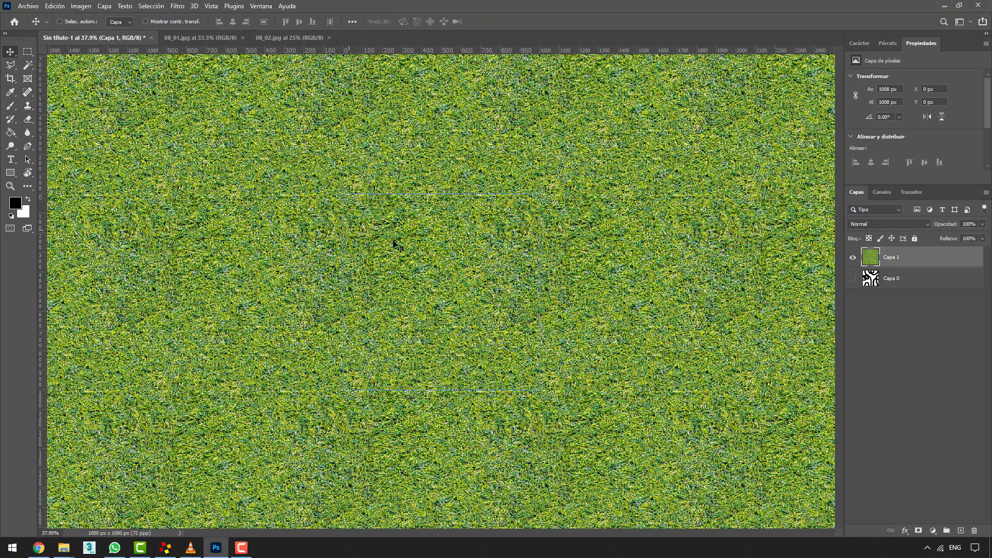
pyautogui.scroll(1, 394, 243)
pyautogui.scroll(1, 499, 298)
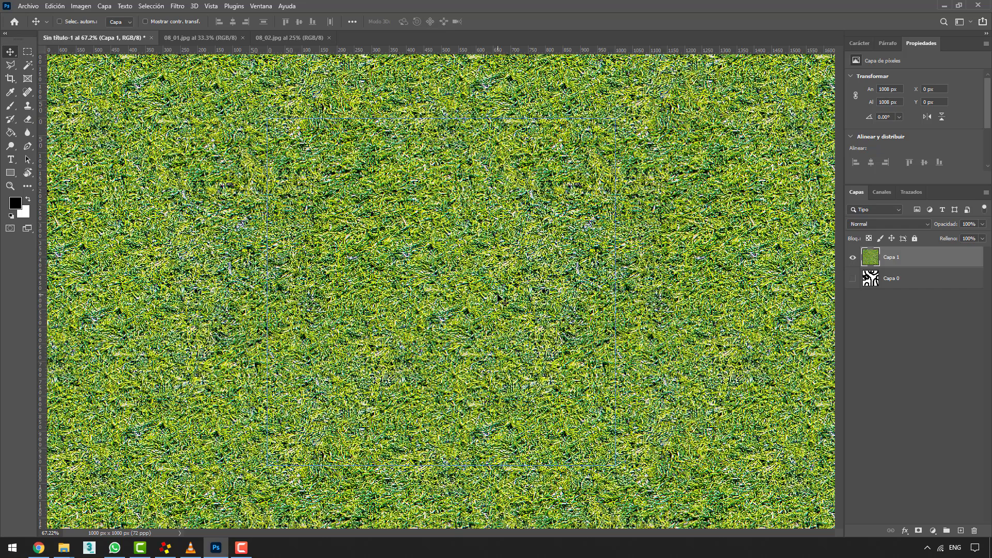
pyautogui.scroll(-1, 515, 280)
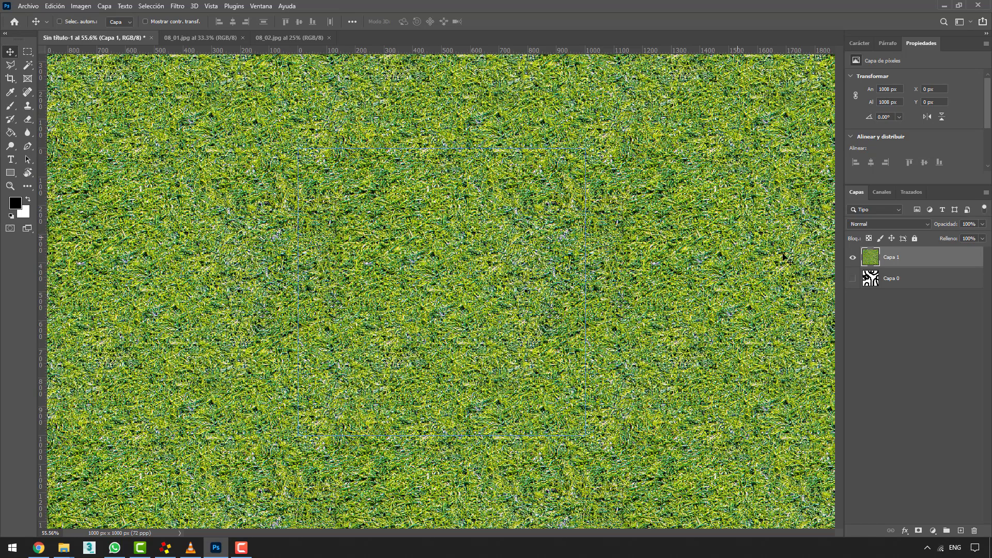
pyautogui.click(850, 259)
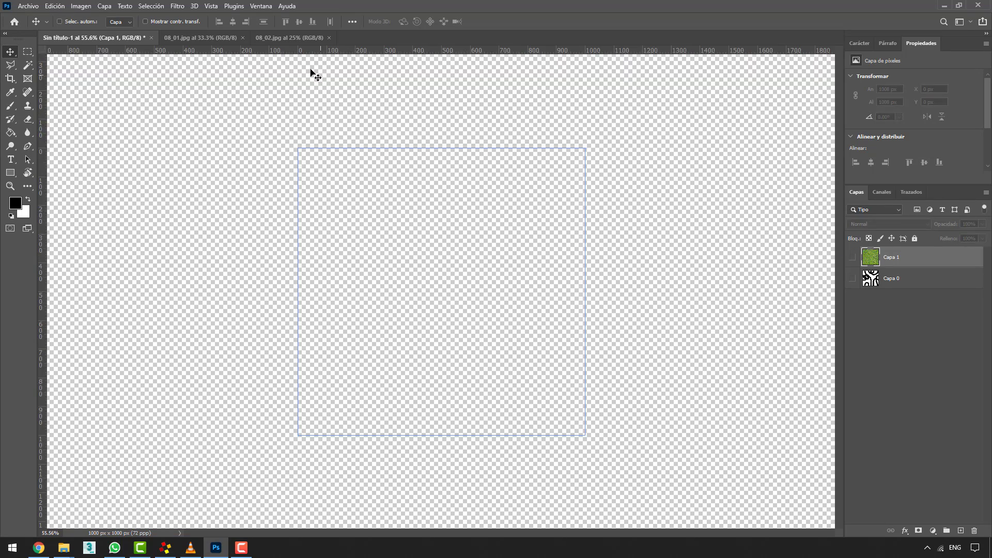
pyautogui.click(264, 39)
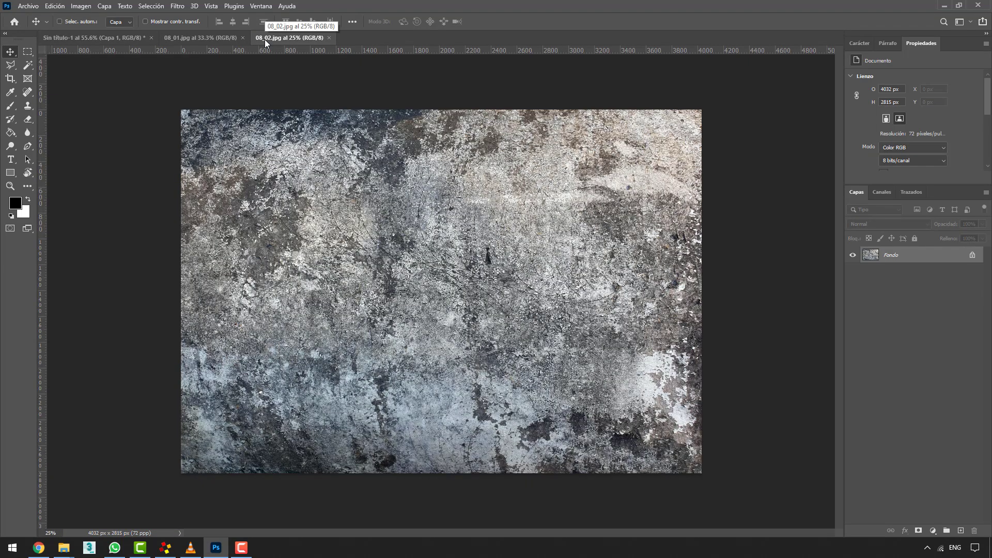
pyautogui.click(28, 51)
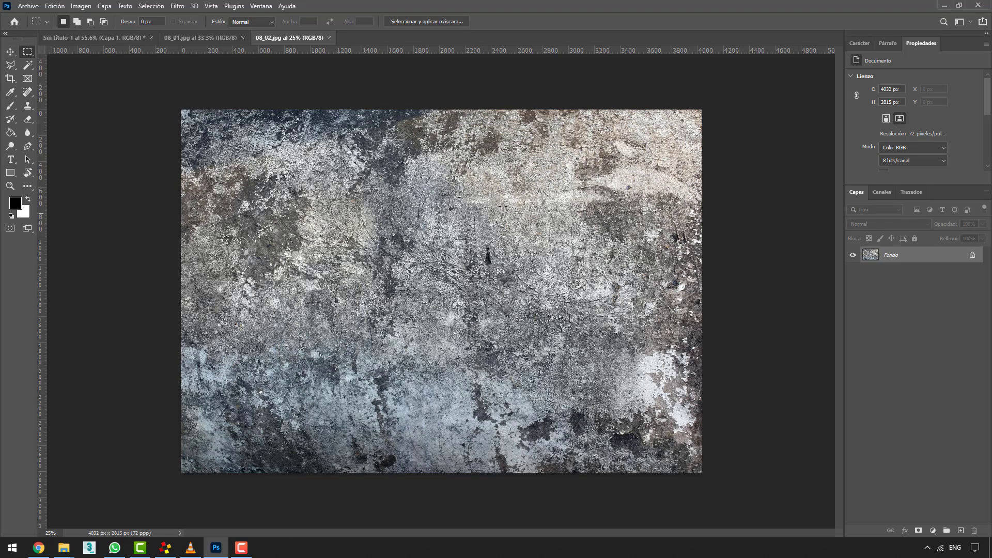
# Copy a square patch of the concrete into the pattern document as layer Capa 2.
pyautogui.moveTo(502, 190); pyautogui.dragTo(672, 360)
pyautogui.hotkey('ctrl', 'c')
pyautogui.click(127, 37)
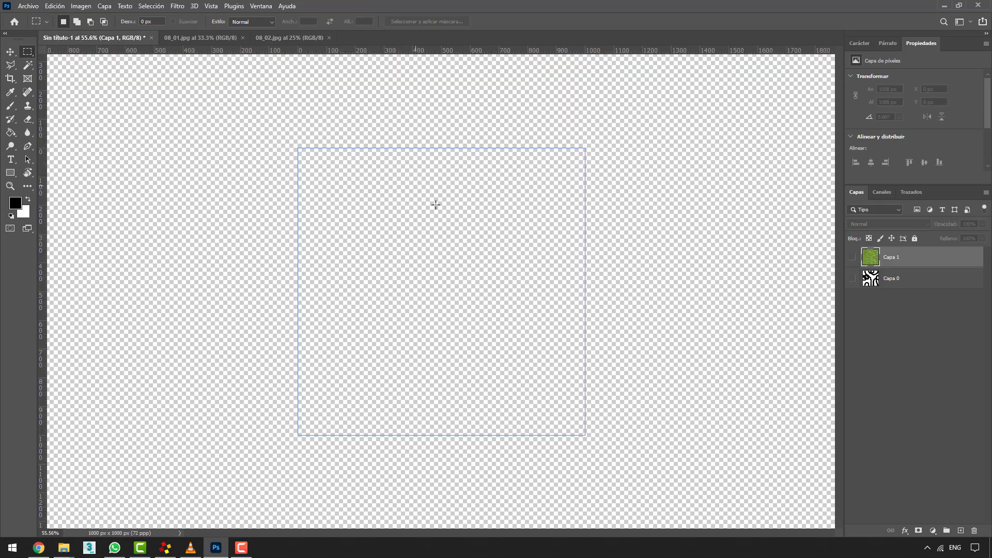
pyautogui.hotkey('ctrl', 'v')
pyautogui.scroll(-3, 369, 292)
pyautogui.scroll(-3, 370, 292)
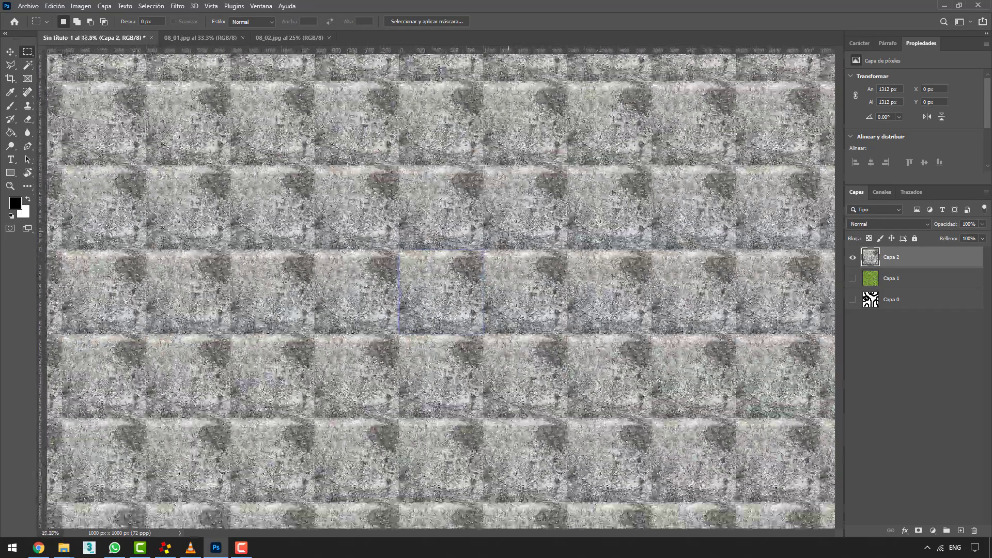
pyautogui.scroll(-2, 369, 292)
pyautogui.scroll(2, 359, 291)
pyautogui.scroll(1, 359, 292)
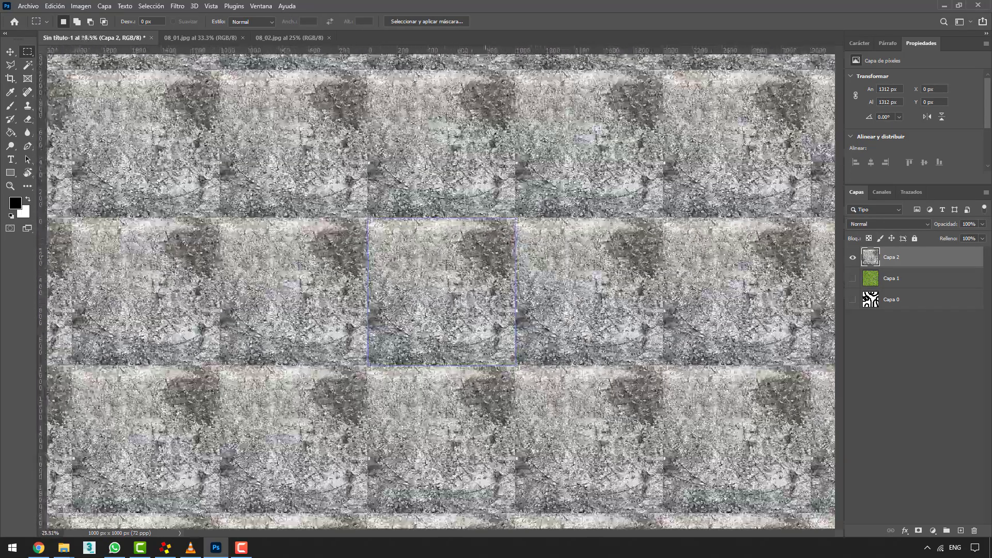
pyautogui.scroll(1, 359, 292)
pyautogui.scroll(1, 435, 291)
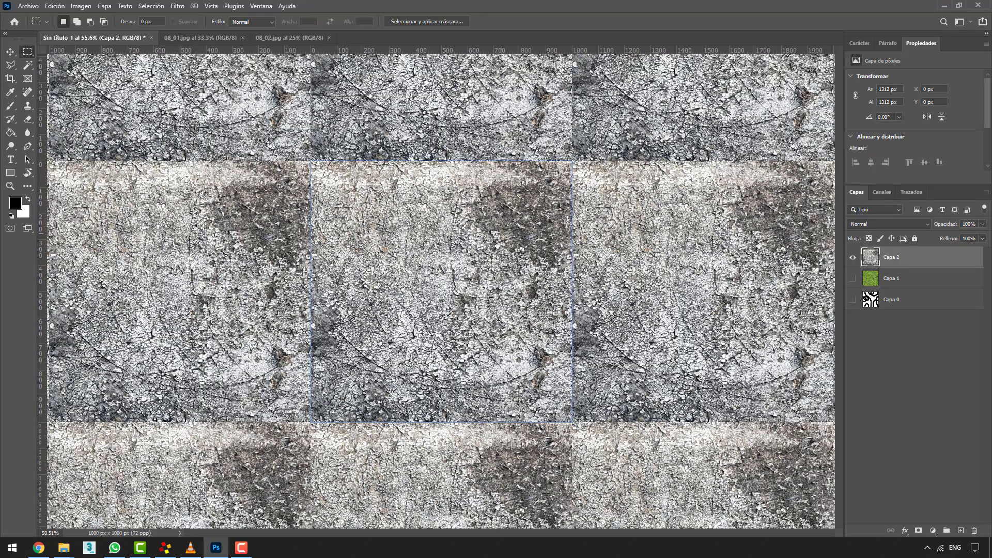
pyautogui.scroll(-2, 435, 291)
# Free-transform Capa 2 to shift the concrete to a new offset and commit it.
pyautogui.hotkey('ctrl', 't')
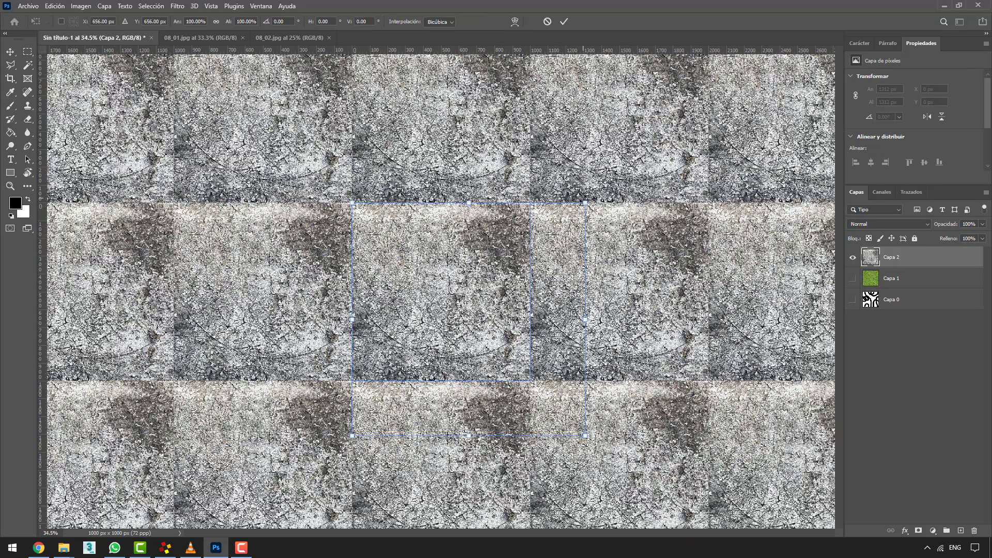
pyautogui.moveTo(534, 347); pyautogui.dragTo(547, 282)
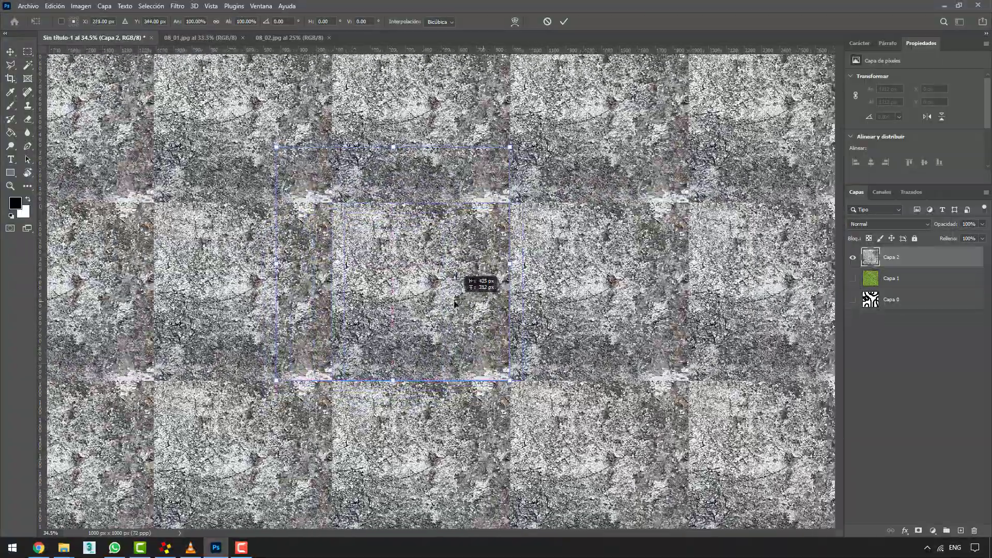
pyautogui.moveTo(546, 282); pyautogui.dragTo(449, 311)
pyautogui.scroll(-2, 449, 310)
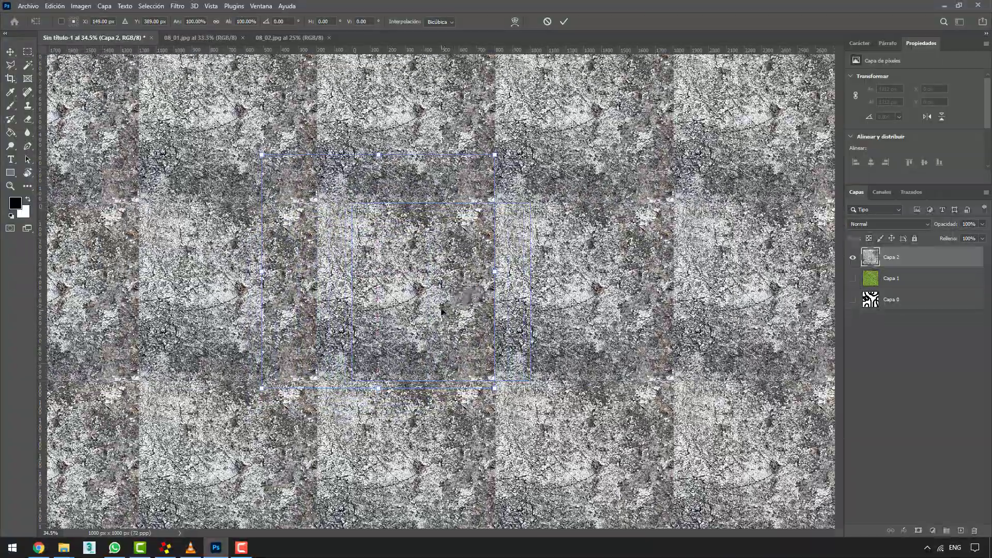
pyautogui.scroll(-2, 475, 287)
pyautogui.scroll(-1, 501, 263)
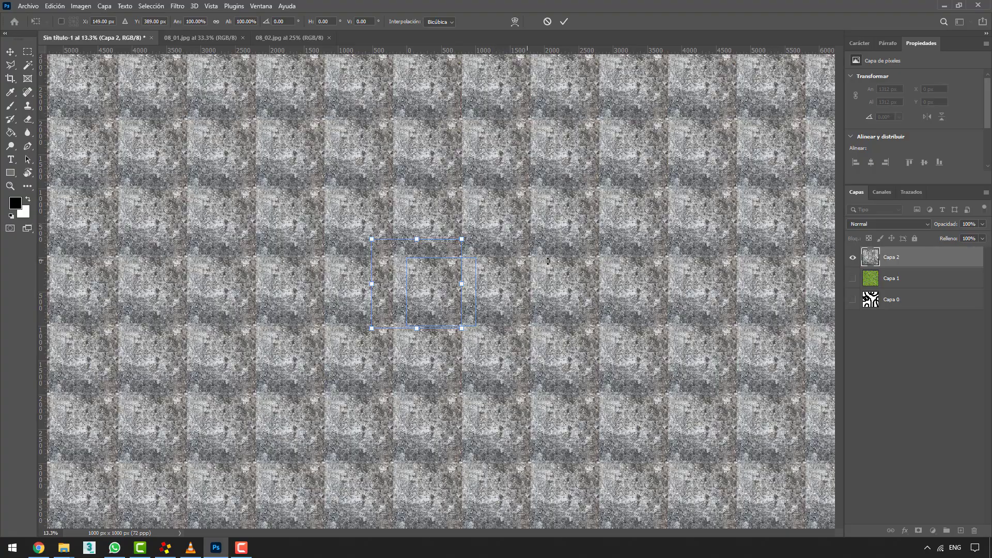
pyautogui.press('Return')
# Make grass layer Capa 1 visible and move it above concrete layer Capa 2.
pyautogui.press('m')
pyautogui.scroll(3, 443, 293)
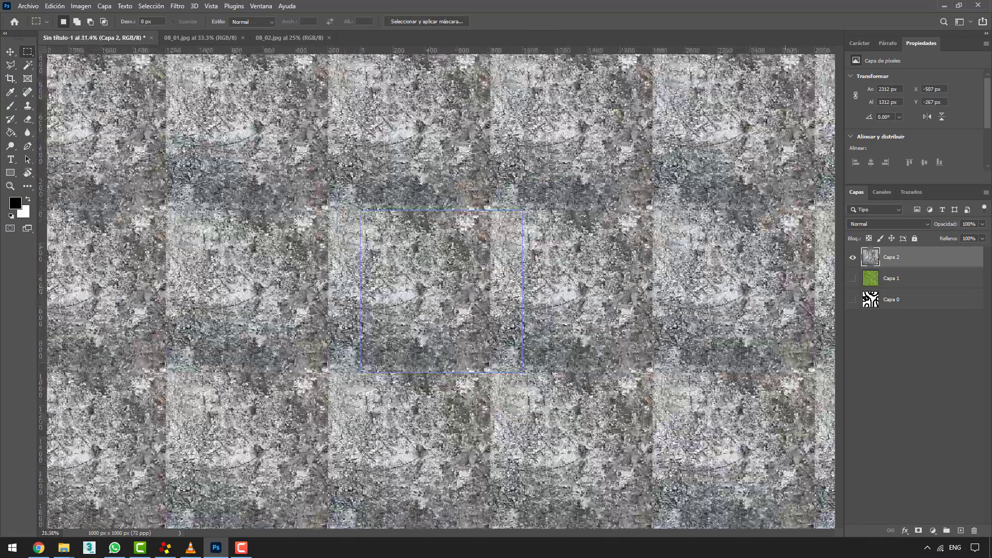
pyautogui.click(853, 278)
pyautogui.moveTo(890, 283); pyautogui.dragTo(891, 256)
# Scale the grass down to a 295 px square and Alt-drag a copy below it.
pyautogui.hotkey('ctrl', 't')
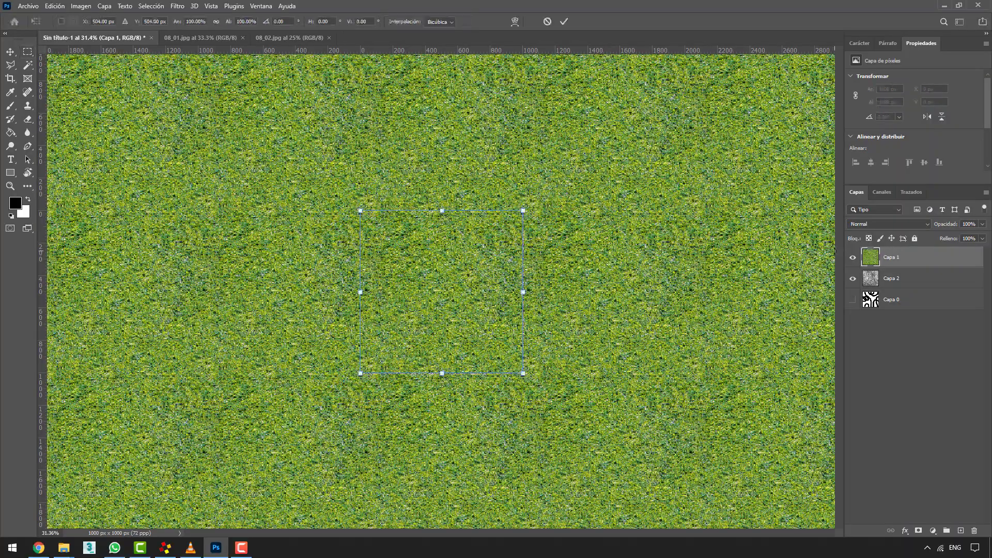
pyautogui.moveTo(523, 372); pyautogui.dragTo(423, 237)
pyautogui.press('Return')
pyautogui.hotkey('ctrl', '+')
pyautogui.hotkey('ctrl', '+')
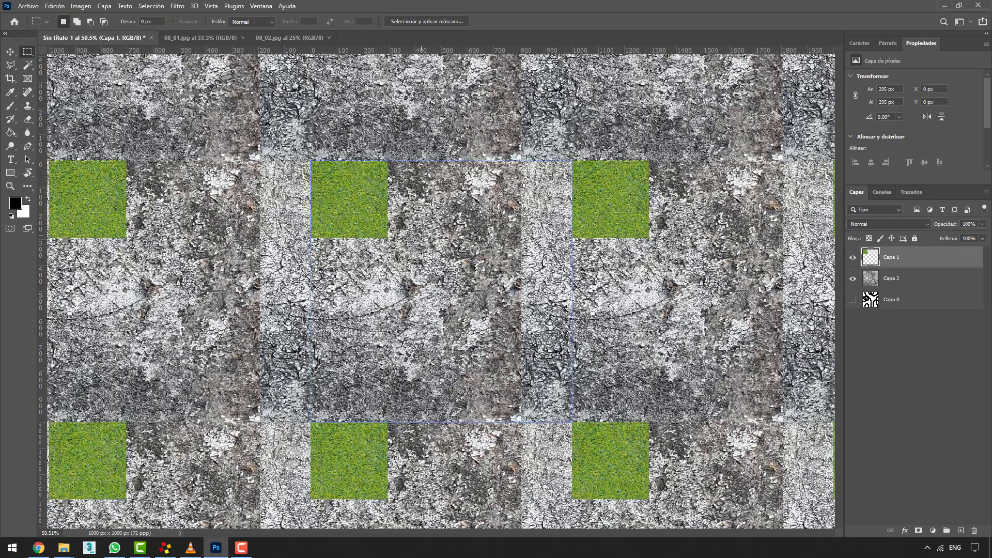
pyautogui.press('v')
pyautogui.moveTo(343, 209)
pyautogui.mouseDown()
pyautogui.moveTo(331, 209)
pyautogui.moveTo(366, 218)
pyautogui.moveTo(375, 389)
pyautogui.mouseUp()
# Duplicate the column of grass squares to the right, spacing it evenly to fill the grid.
pyautogui.keyDown('ctrl'); pyautogui.click(895, 279); pyautogui.keyUp('ctrl')
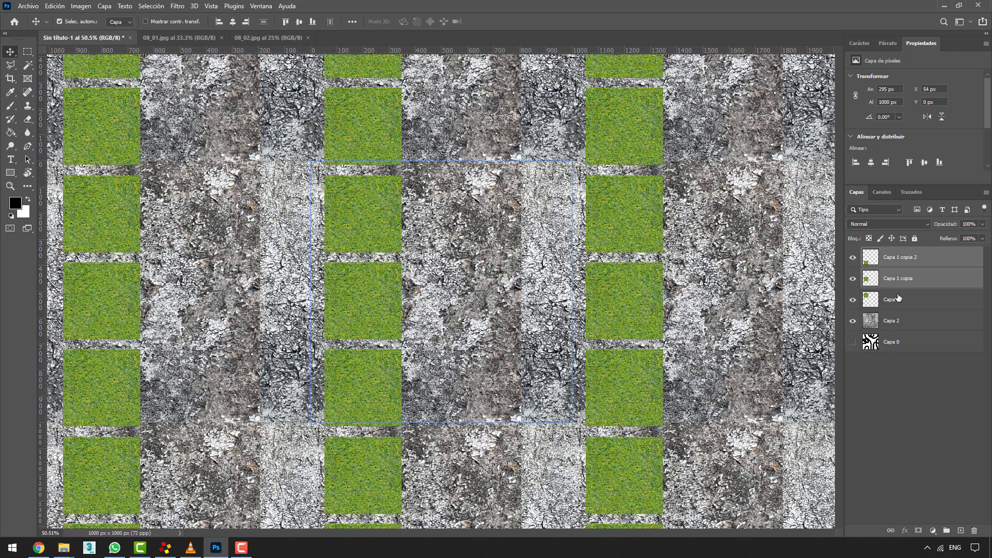
pyautogui.keyDown('ctrl'); pyautogui.click(896, 300); pyautogui.keyUp('ctrl')
pyautogui.moveTo(369, 316); pyautogui.dragTo(449, 318)
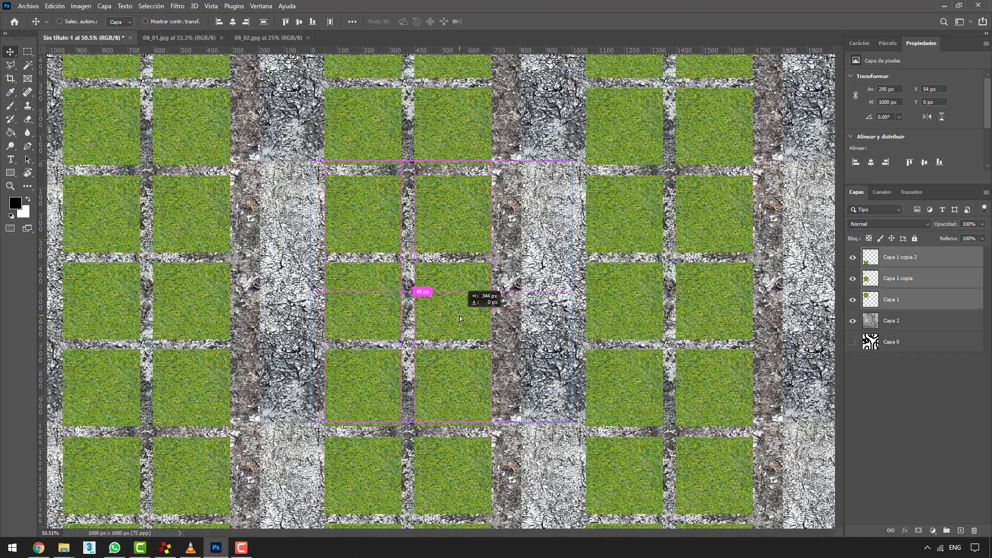
pyautogui.moveTo(448, 317); pyautogui.dragTo(531, 310)
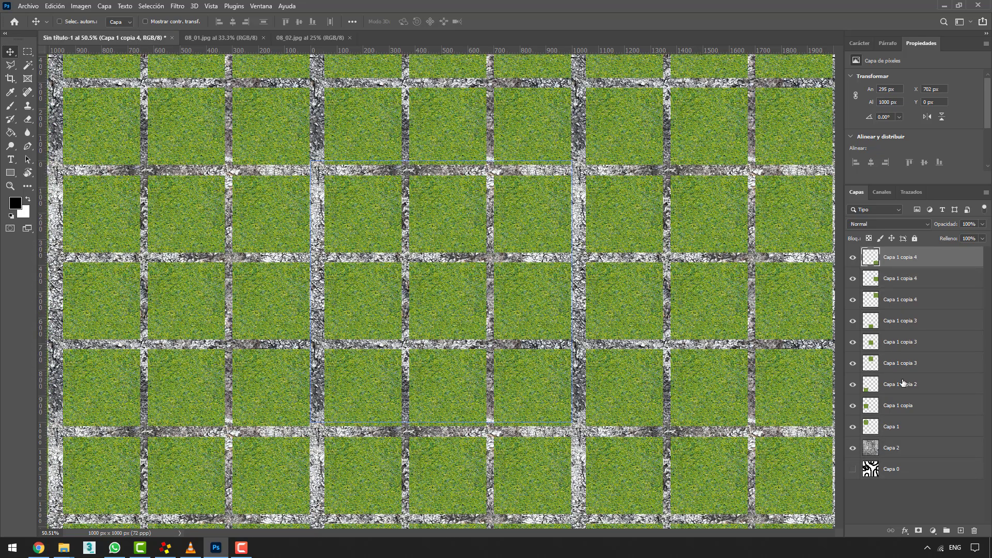
# Select every grass square layer and group them into Grupo 1.
pyautogui.keyDown('shift'); pyautogui.click(903, 431); pyautogui.keyUp('shift')
pyautogui.click(947, 531)
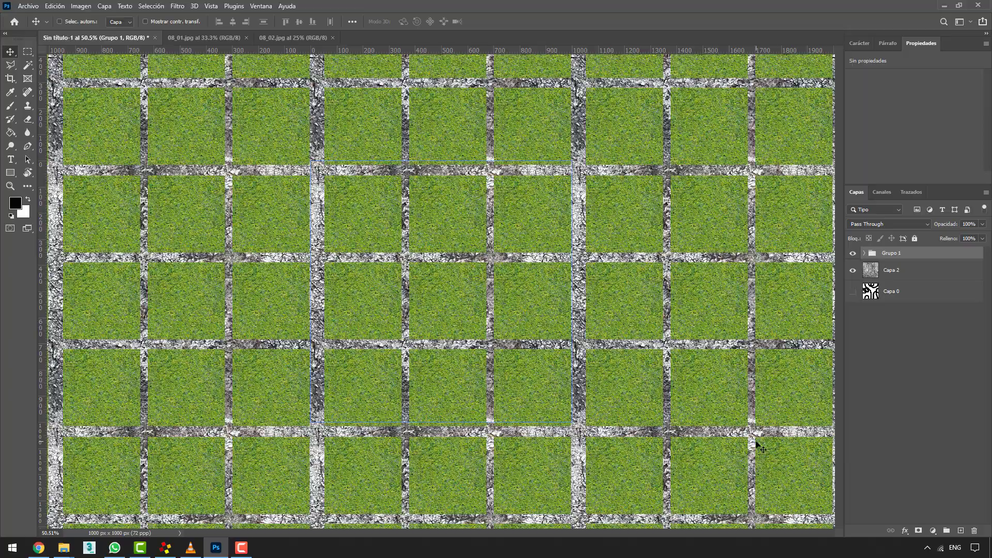
pyautogui.hotkey('ctrl', 't')
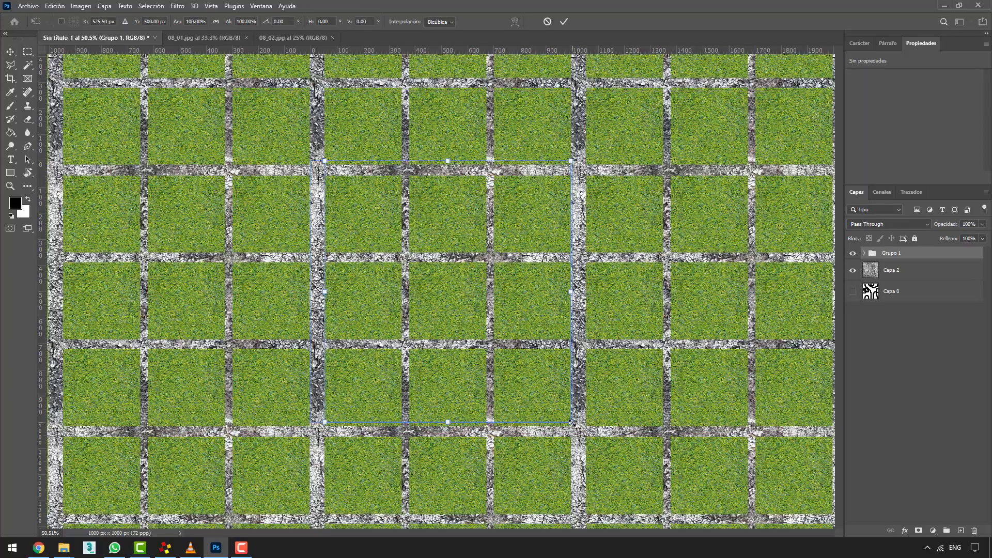
# Scale the grass group to about 975 px square across the tile.
pyautogui.moveTo(571, 422); pyautogui.dragTo(571, 422)
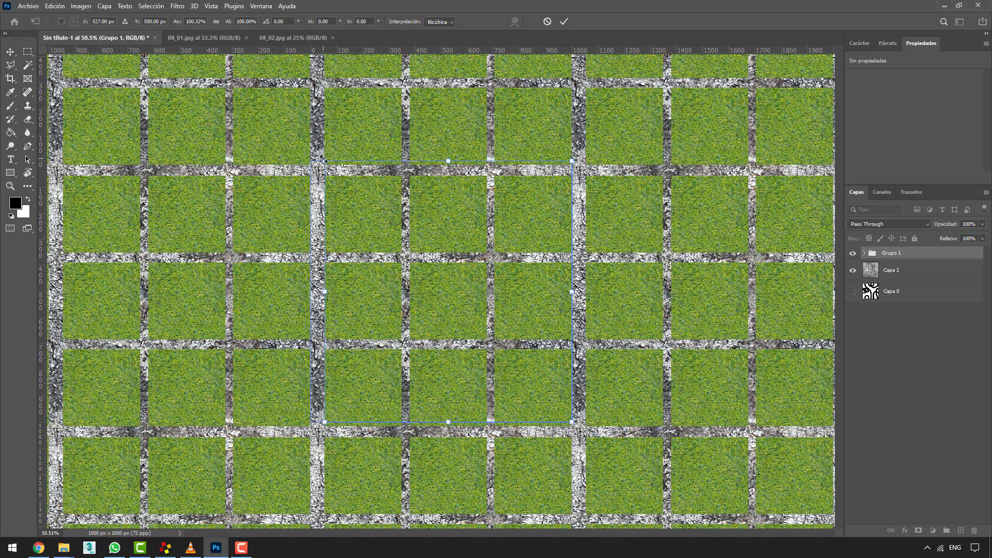
pyautogui.moveTo(323, 159)
pyautogui.mouseDown()
pyautogui.moveTo(310, 139)
pyautogui.moveTo(310, 159)
pyautogui.mouseUp()
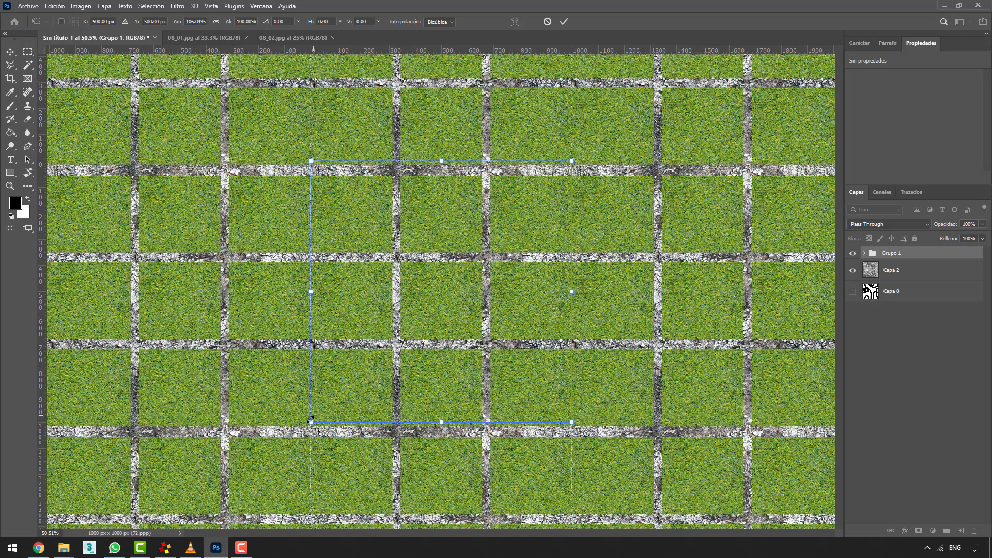
pyautogui.moveTo(311, 422); pyautogui.dragTo(317, 416)
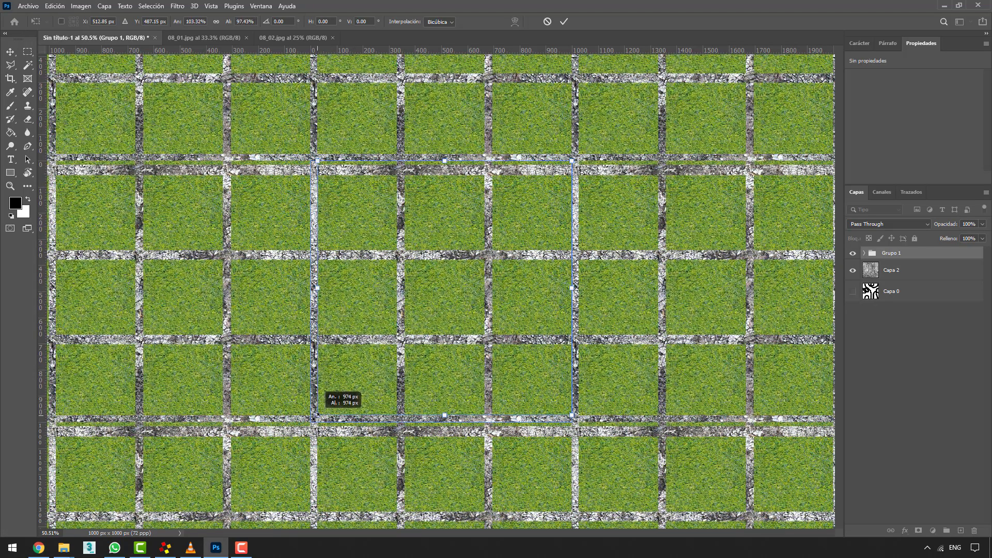
pyautogui.press('Return')
pyautogui.scroll(-3, 450, 310)
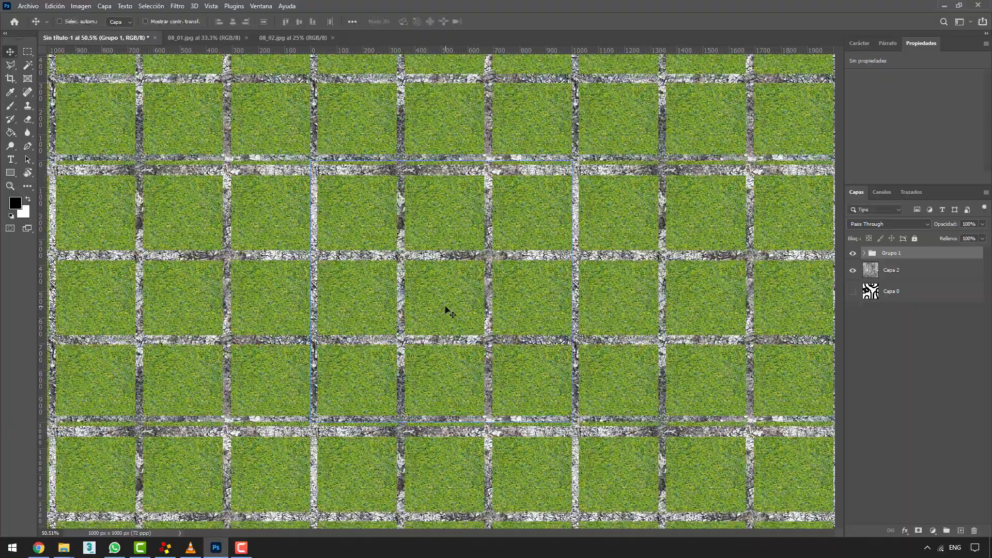
pyautogui.scroll(-2, 465, 278)
pyautogui.scroll(-2, 405, 292)
pyautogui.scroll(-2, 430, 235)
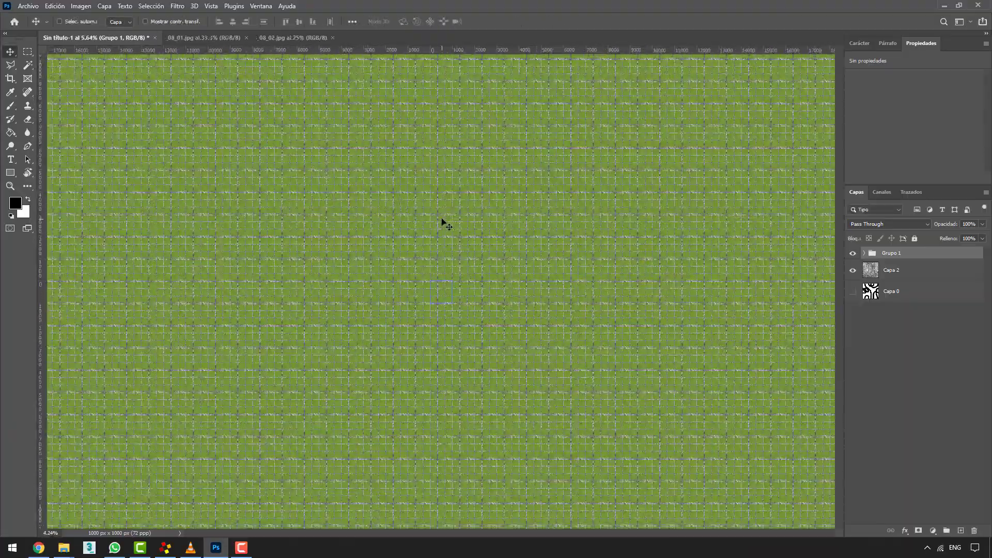
pyautogui.scroll(2, 368, 310)
pyautogui.scroll(2, 392, 327)
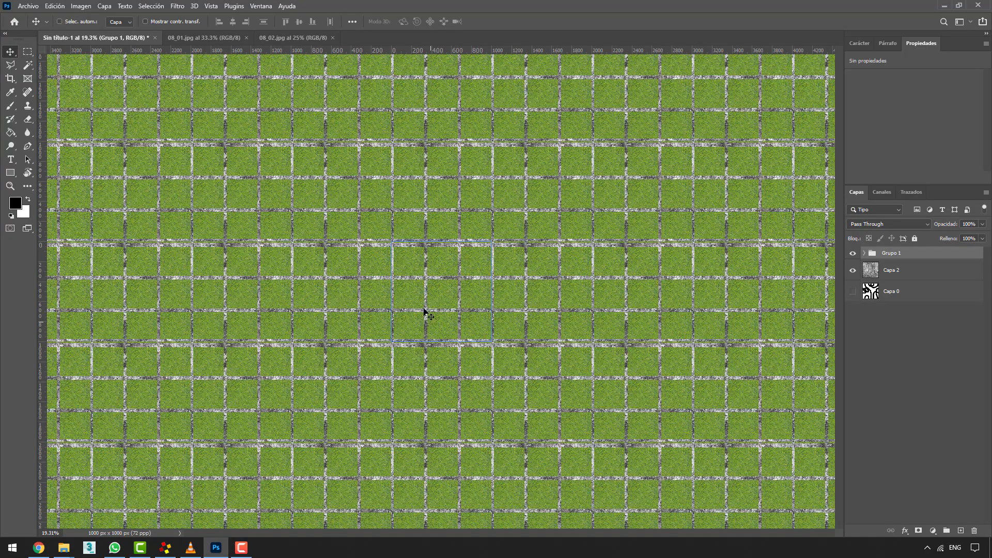
pyautogui.scroll(2, 507, 239)
pyautogui.scroll(2, 527, 207)
pyautogui.scroll(2, 544, 170)
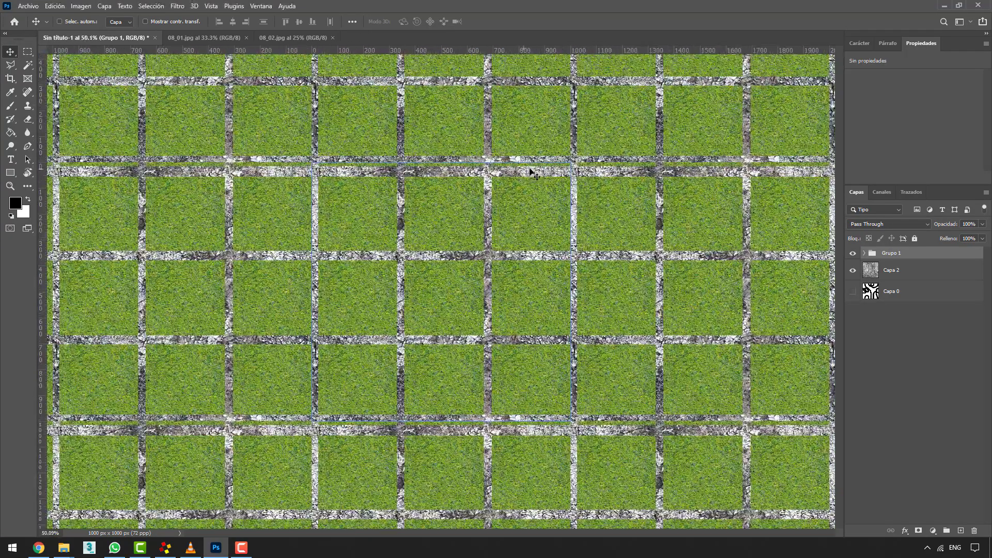
# Stretch the grass group's height so the concrete strips space evenly at the seams.
pyautogui.hotkey('ctrl', 't')
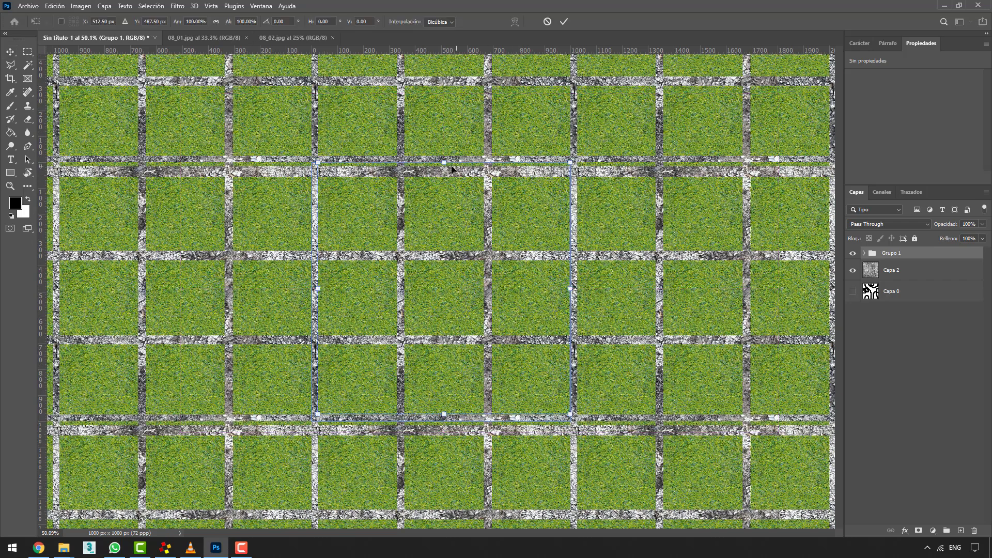
pyautogui.moveTo(444, 162); pyautogui.dragTo(445, 151)
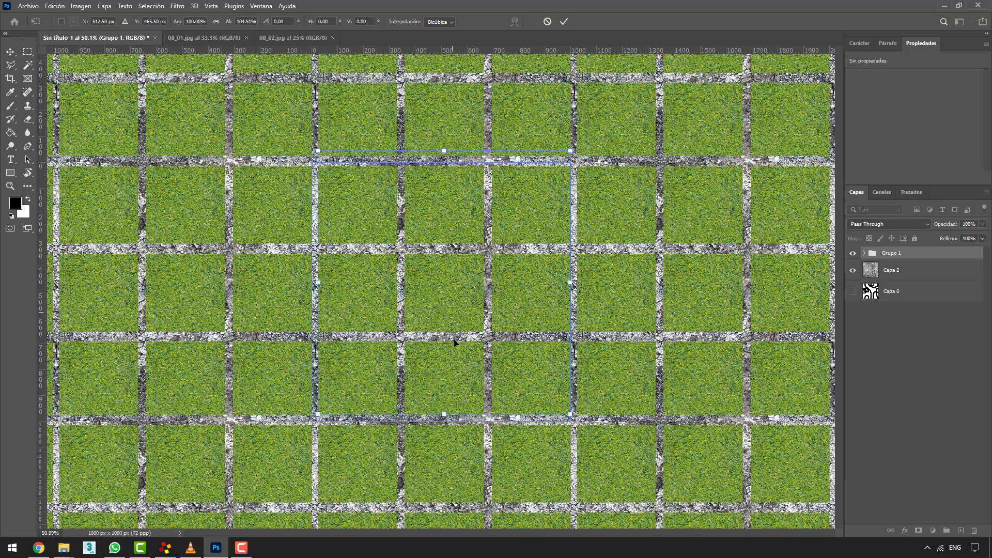
pyautogui.moveTo(445, 418); pyautogui.dragTo(446, 416)
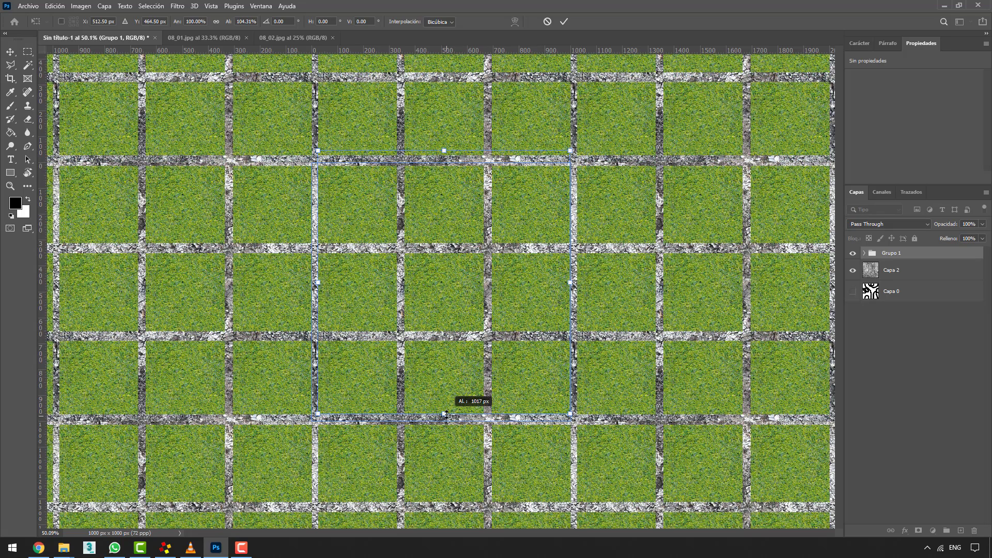
pyautogui.press('Return')
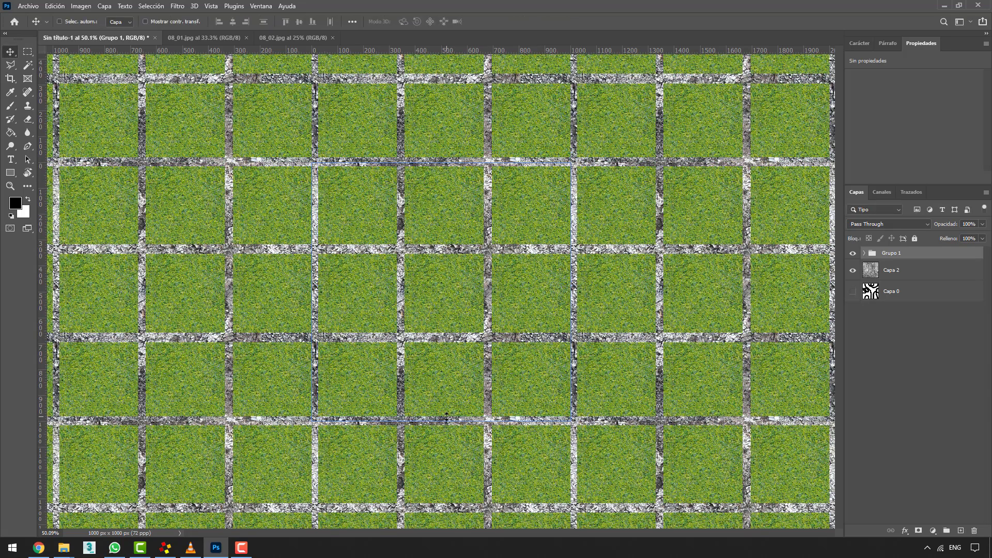
pyautogui.scroll(-3, 444, 300)
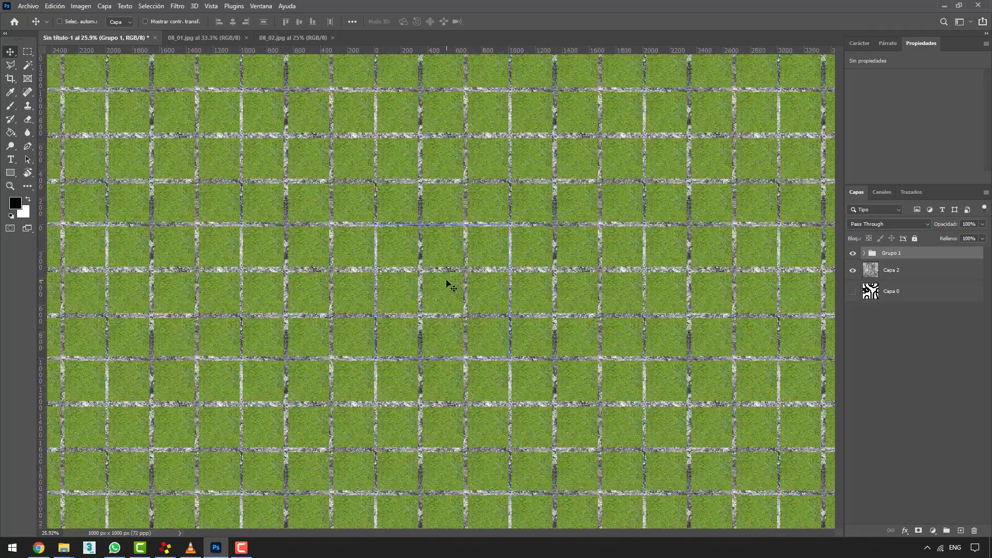
pyautogui.scroll(-2, 449, 281)
pyautogui.scroll(1, 449, 265)
# Hide Grupo 1 and convert the concrete layer Capa 2 into a smart object.
pyautogui.click(893, 272)
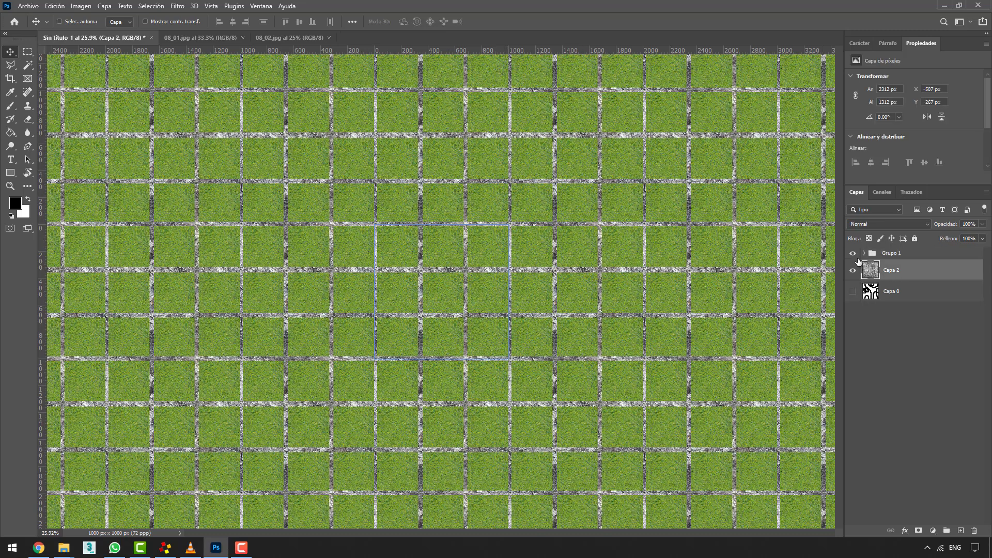
pyautogui.click(853, 254)
pyautogui.rightClick(885, 272)
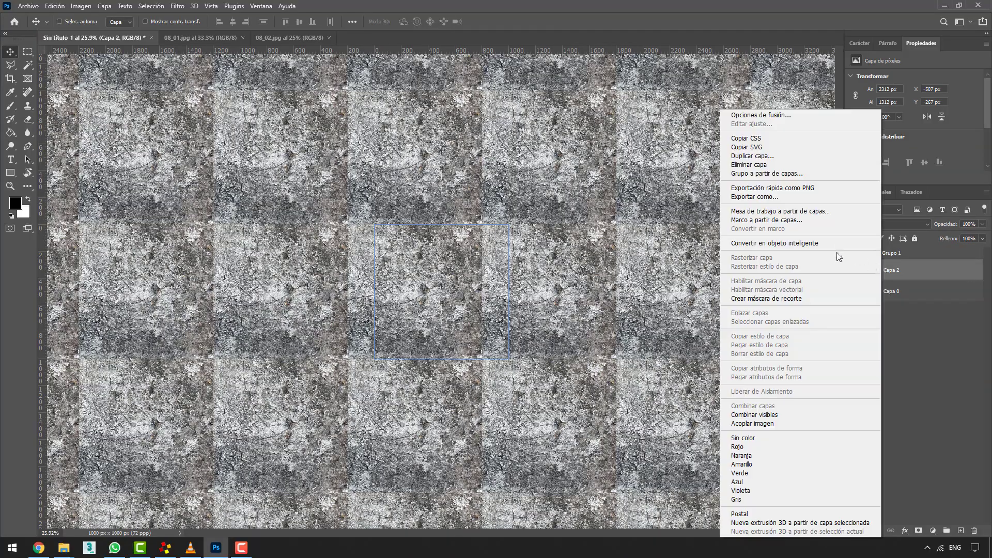
pyautogui.click(837, 244)
# Rescale Capa 2 to 3312 × 2312 px and show the grass group again.
pyautogui.hotkey('ctrl', 't')
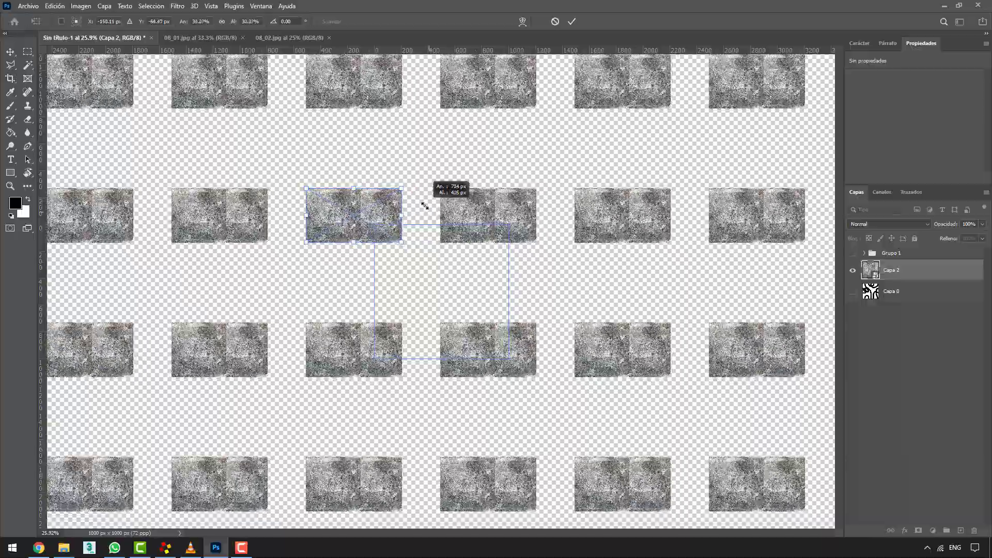
pyautogui.moveTo(616, 364)
pyautogui.mouseDown()
pyautogui.moveTo(524, 290)
pyautogui.moveTo(558, 274)
pyautogui.mouseUp()
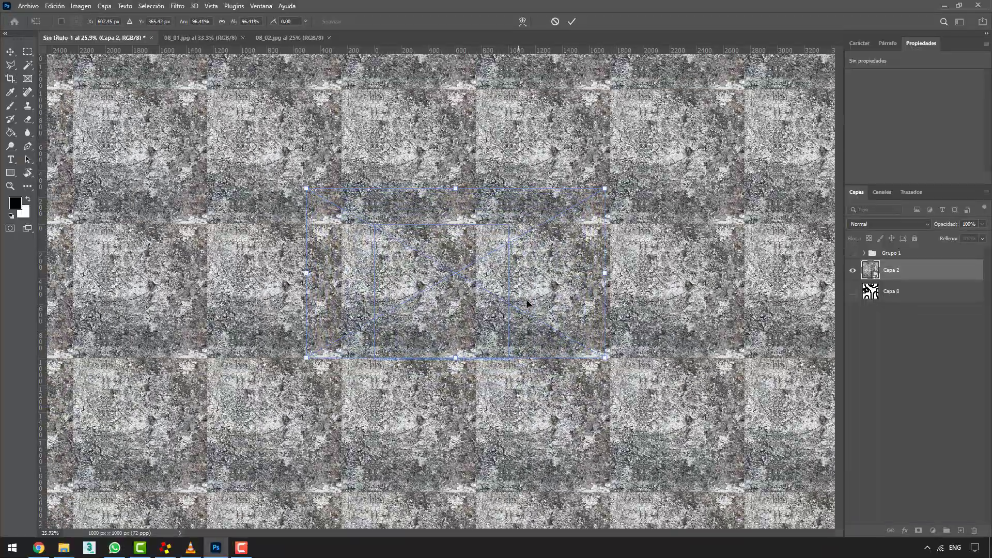
pyautogui.press('Return')
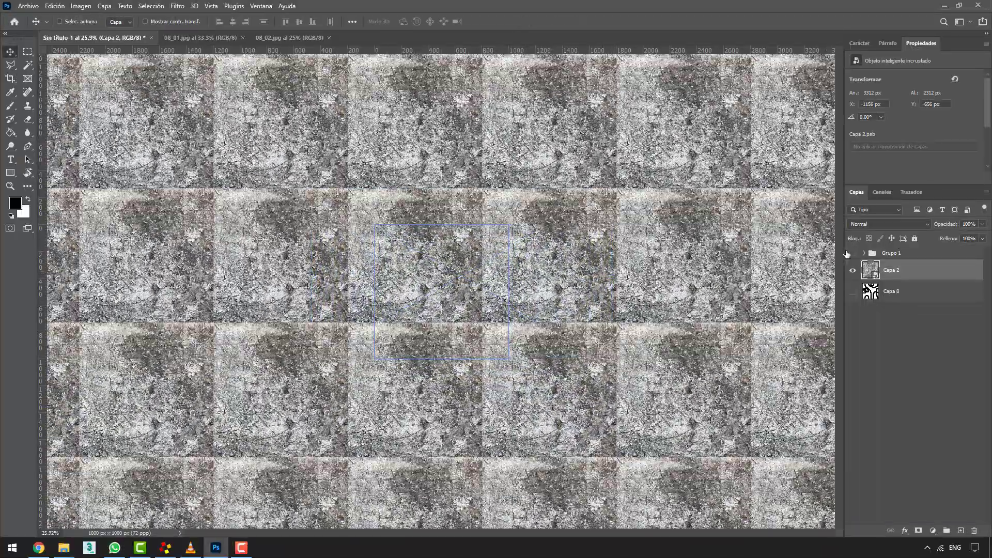
pyautogui.click(853, 253)
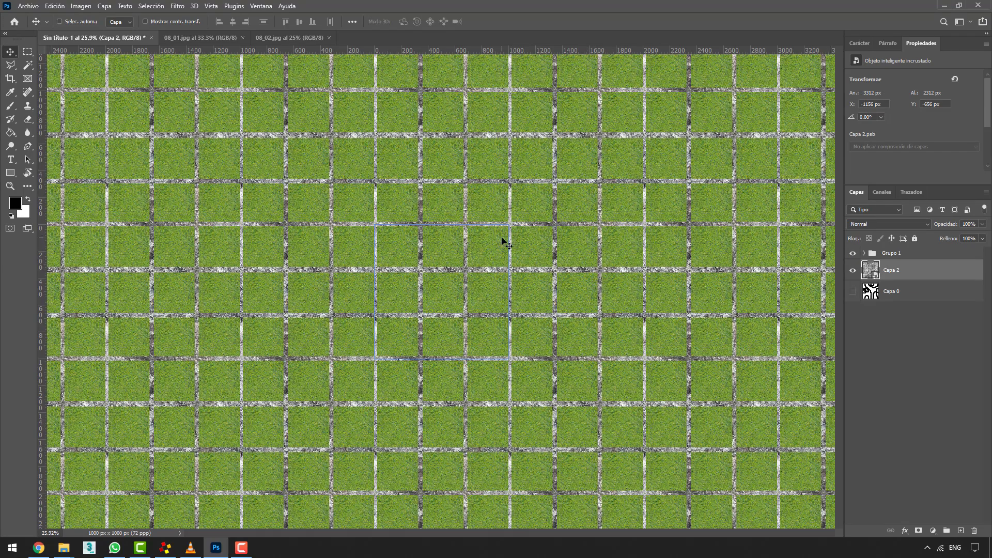